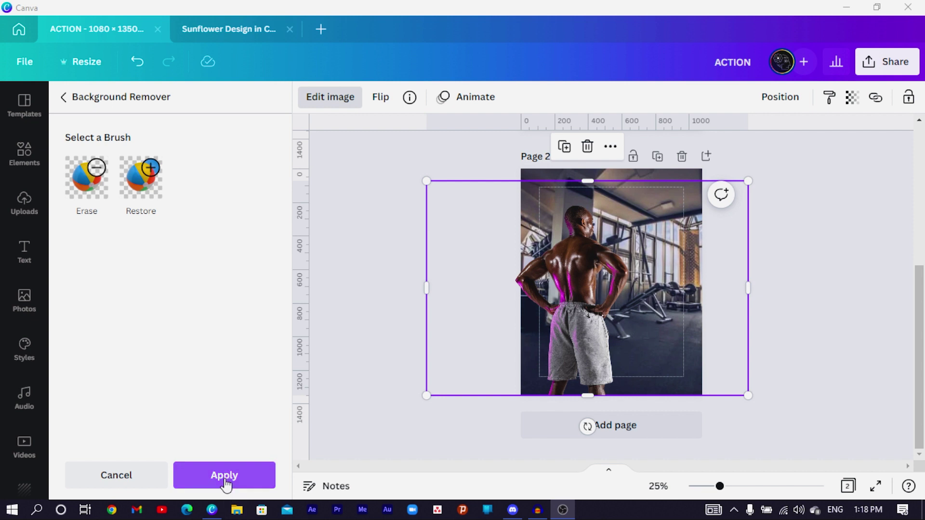
Apply the background removal to the man's photo and scale the cutout down toward the page's lower-left corner
{"action": "left_click", "coordinate": [228, 484]}
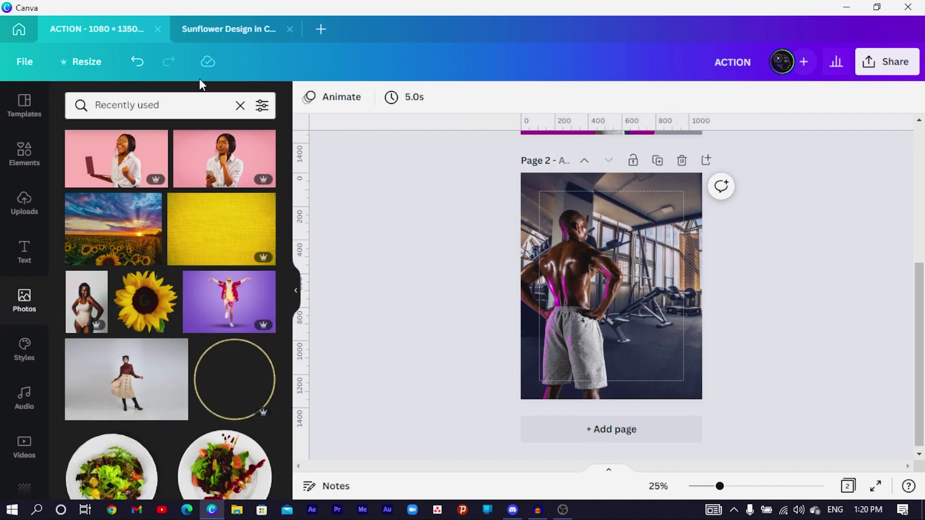
{"action": "left_click", "coordinate": [593, 253]}
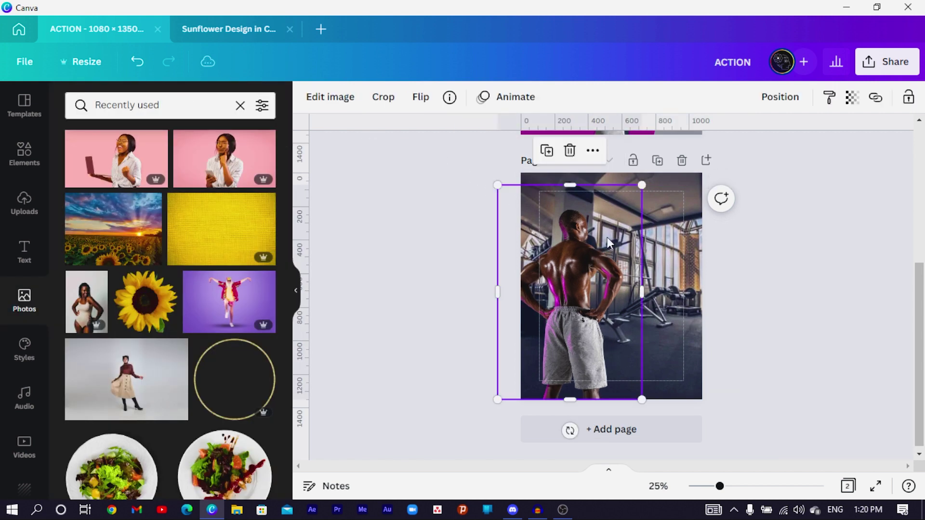
{"action": "left_click_drag", "start_coordinate": [645, 185], "coordinate": [629, 213]}
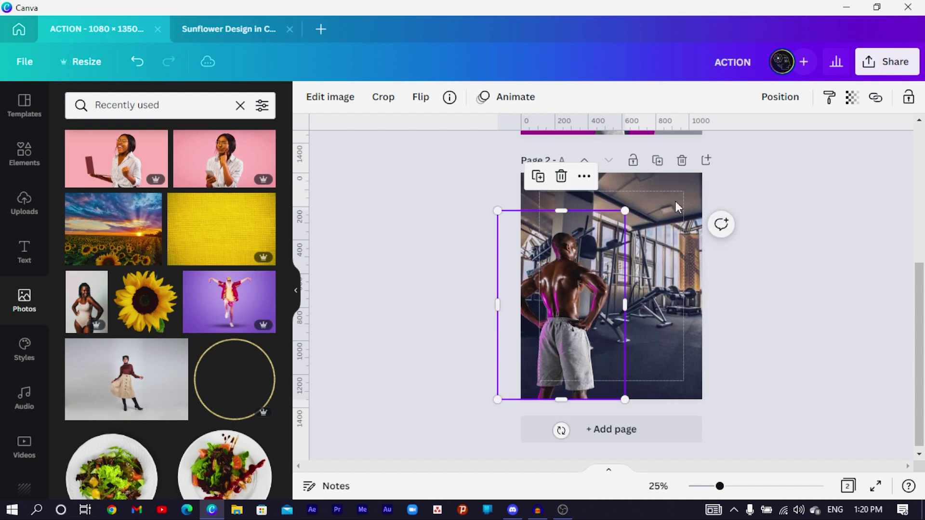
{"action": "left_click", "coordinate": [755, 204]}
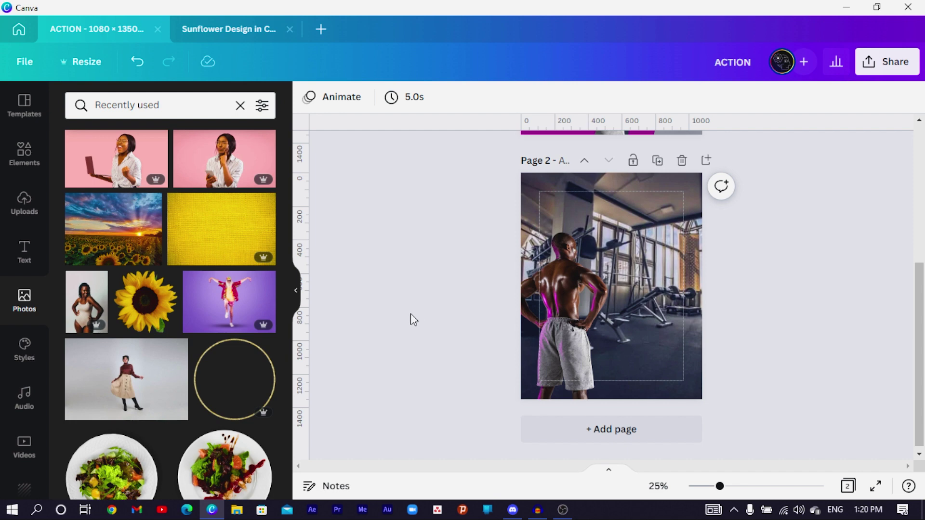
Search the elements for "circle" and add the thick ring graphic to page 2
{"action": "left_click", "coordinate": [21, 154]}
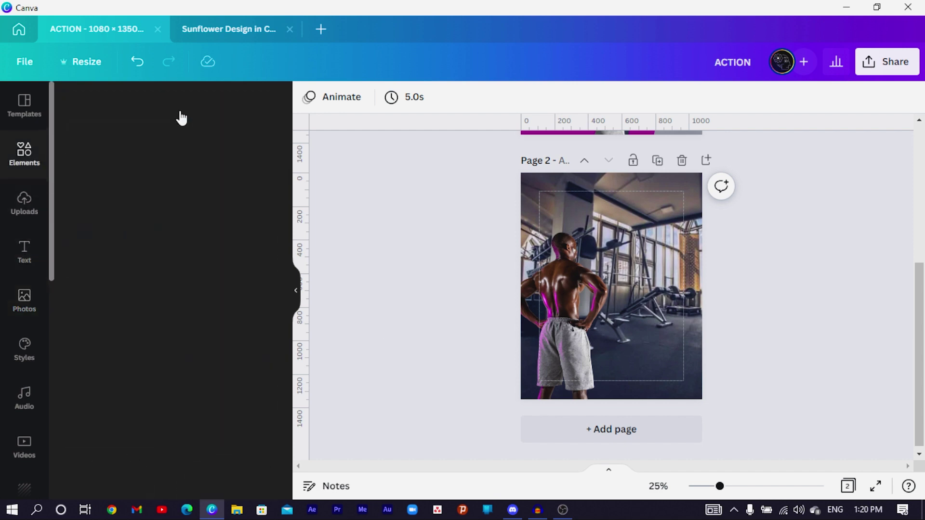
{"action": "left_click", "coordinate": [187, 106]}
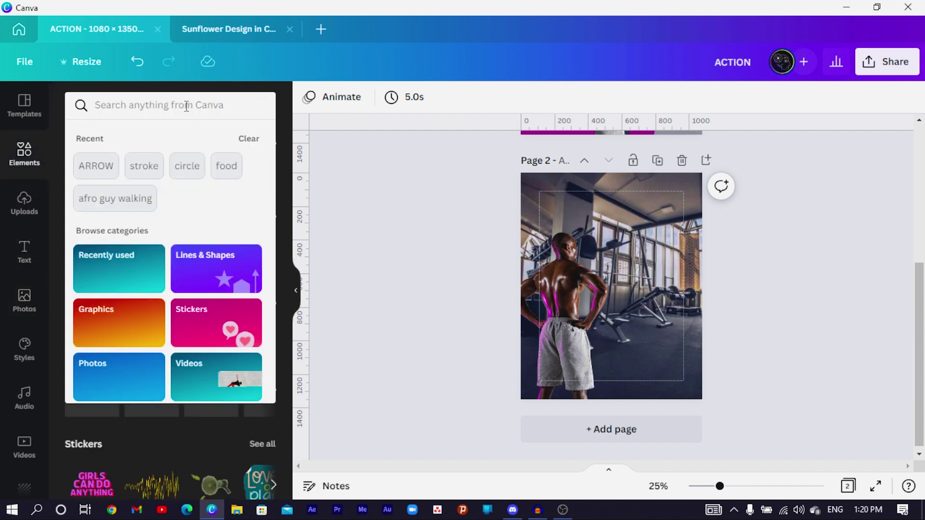
{"action": "type", "text": "circle"}
{"action": "key", "text": "Return"}
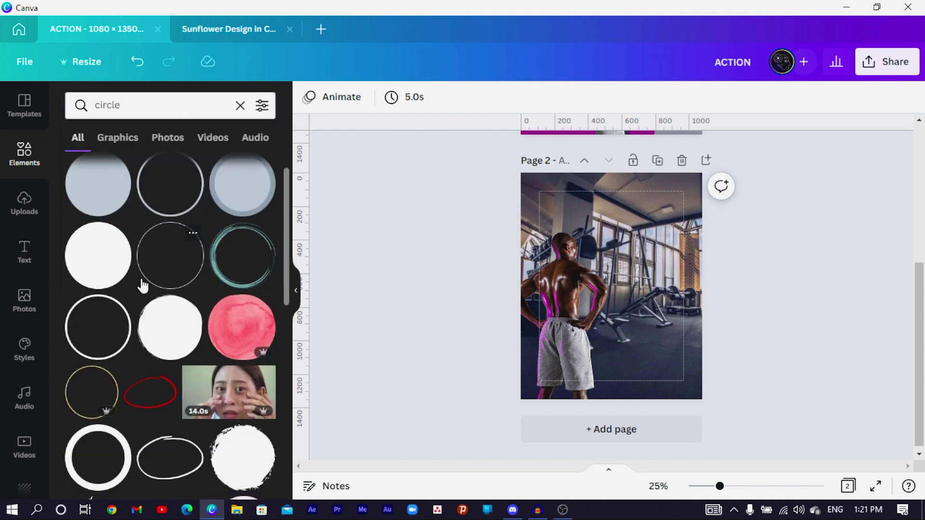
{"action": "scroll", "coordinate": [140, 284], "scroll_direction": "down", "scroll_amount": 4}
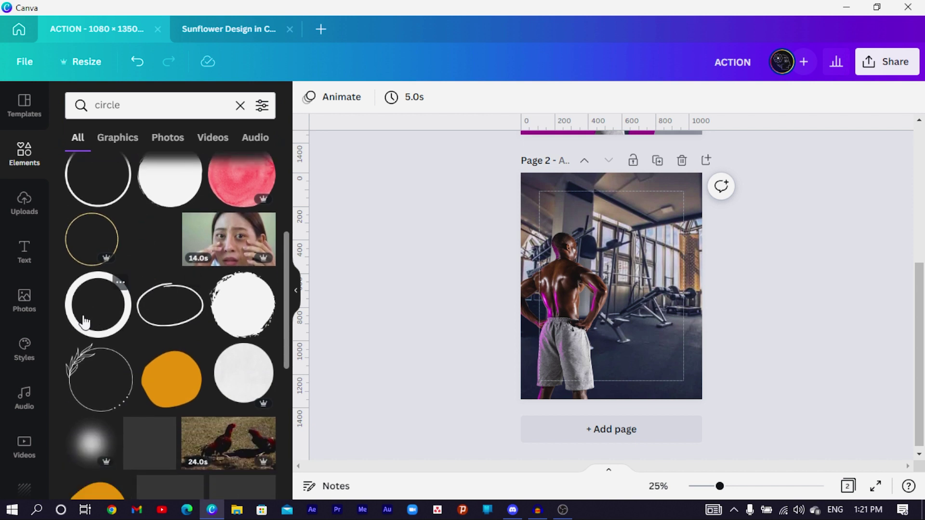
{"action": "scroll", "coordinate": [87, 308], "scroll_direction": "down", "scroll_amount": 2}
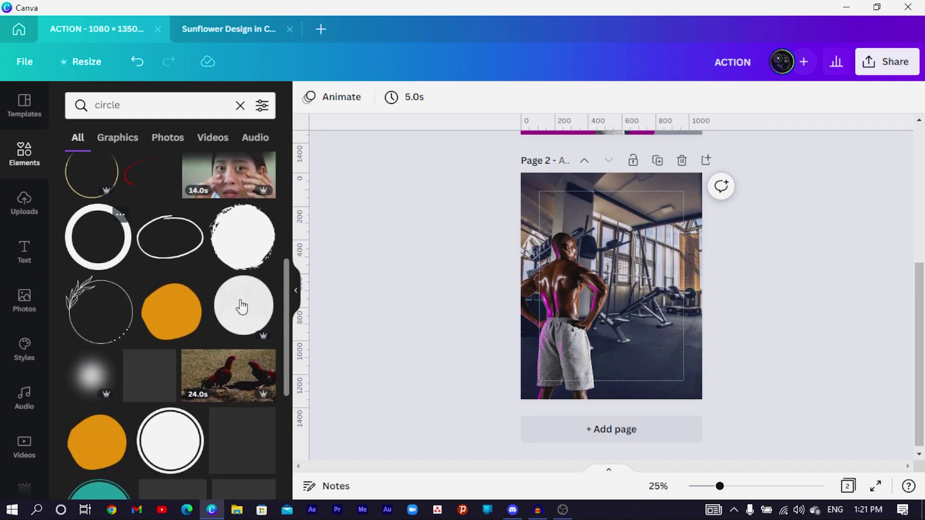
{"action": "left_click", "coordinate": [241, 307]}
Enlarge the ring around the page's centre until it extends well beyond the page edges
{"action": "left_click_drag", "start_coordinate": [573, 326], "coordinate": [340, 477]}
{"action": "left_click_drag", "start_coordinate": [612, 326], "coordinate": [728, 197]}
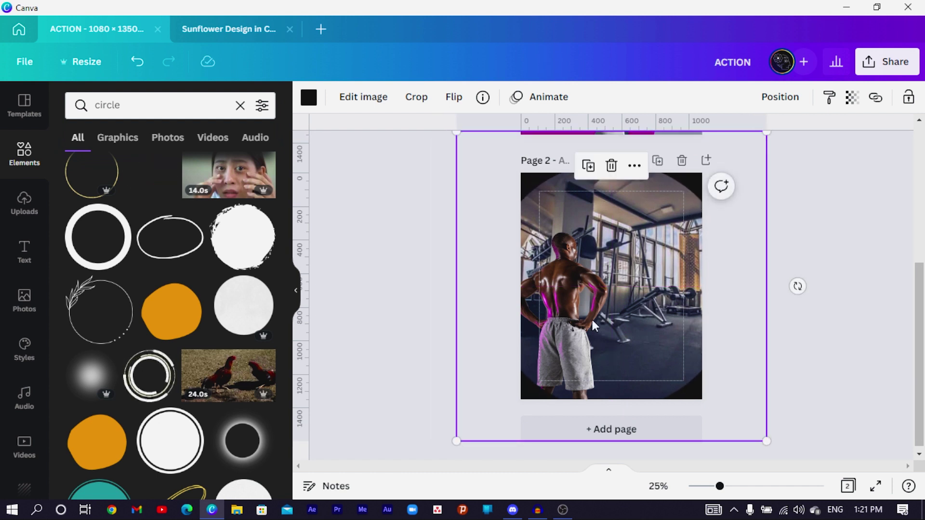
{"action": "left_click", "coordinate": [412, 312]}
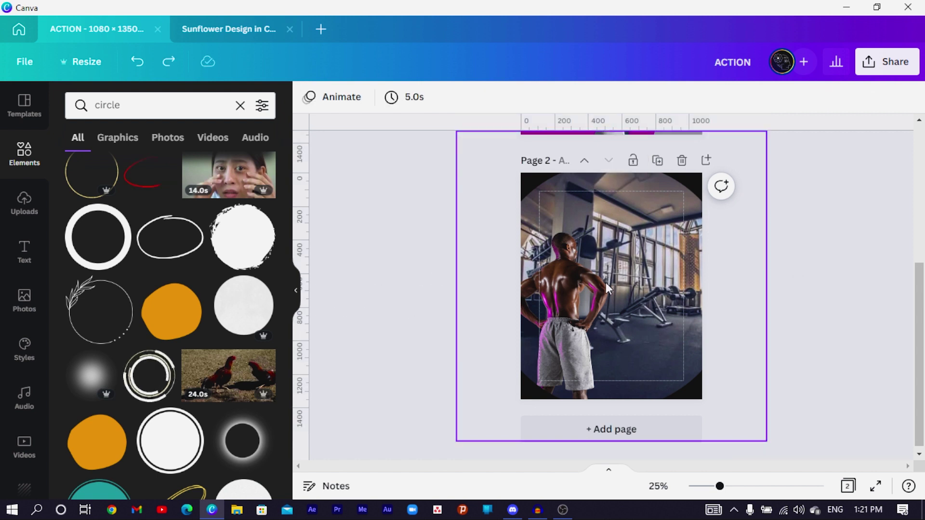
Add an enlarged grey circle centred inside the ring, and shrink and move both together into the page's lower-left corner
{"action": "key", "text": "c"}
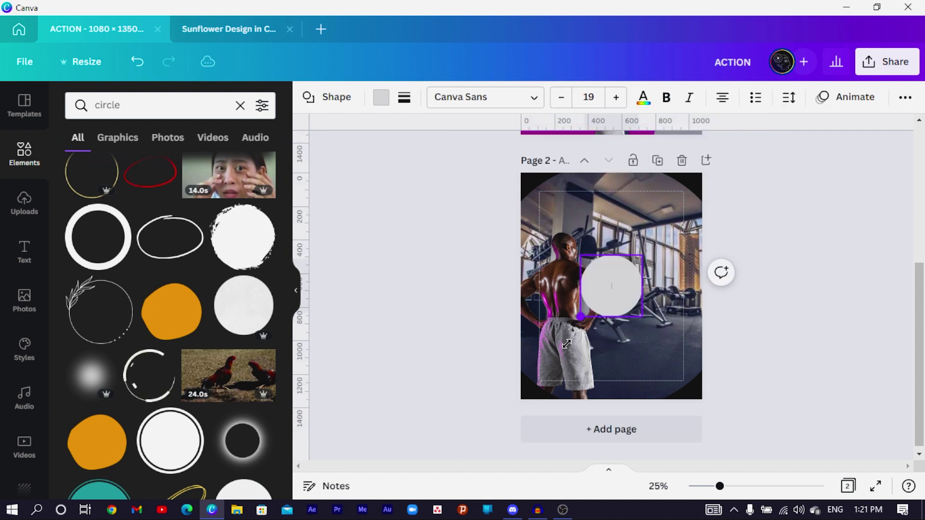
{"action": "left_click_drag", "start_coordinate": [584, 313], "coordinate": [541, 405]}
{"action": "left_click", "coordinate": [534, 177]}
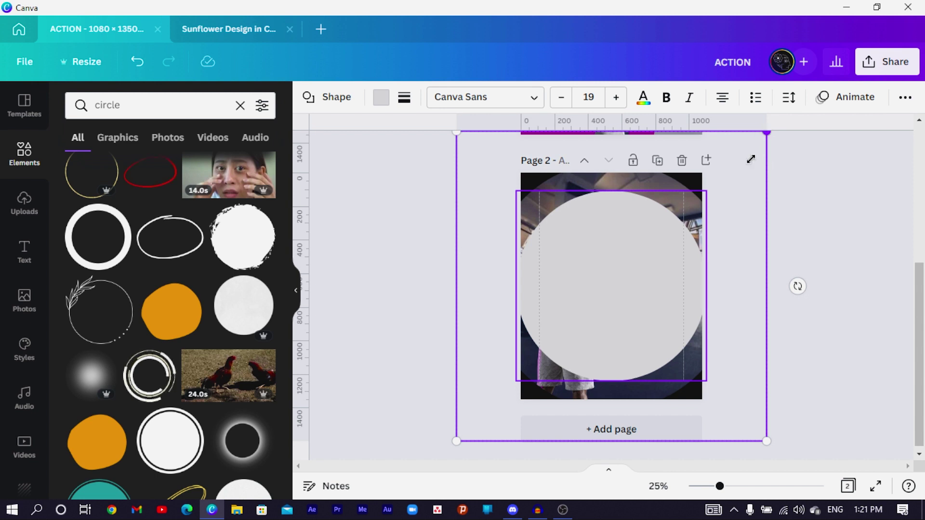
{"action": "left_click_drag", "start_coordinate": [751, 159], "coordinate": [683, 257]}
{"action": "left_click_drag", "start_coordinate": [595, 300], "coordinate": [562, 320]}
{"action": "left_click", "coordinate": [396, 326]}
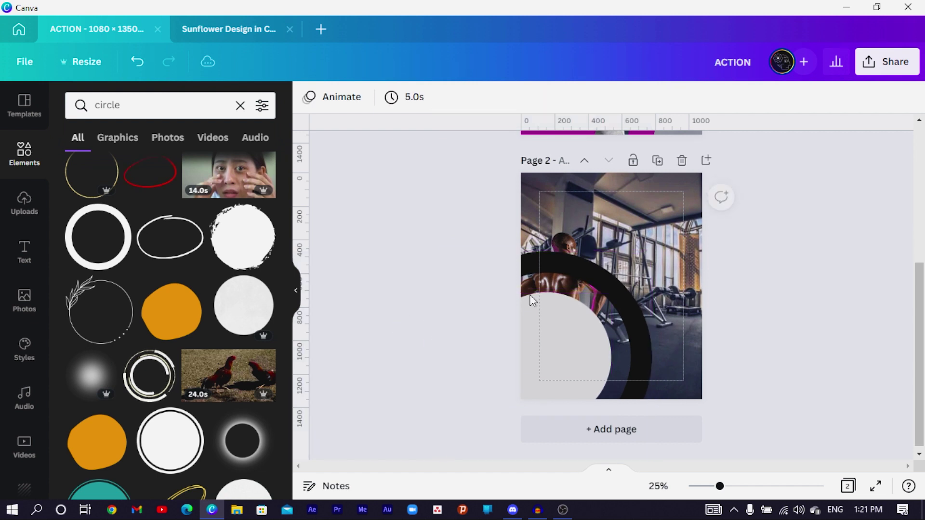
Send the black ring behind the man cutout, and scale the ring and grey circle down slightly together
{"action": "left_click", "coordinate": [568, 277]}
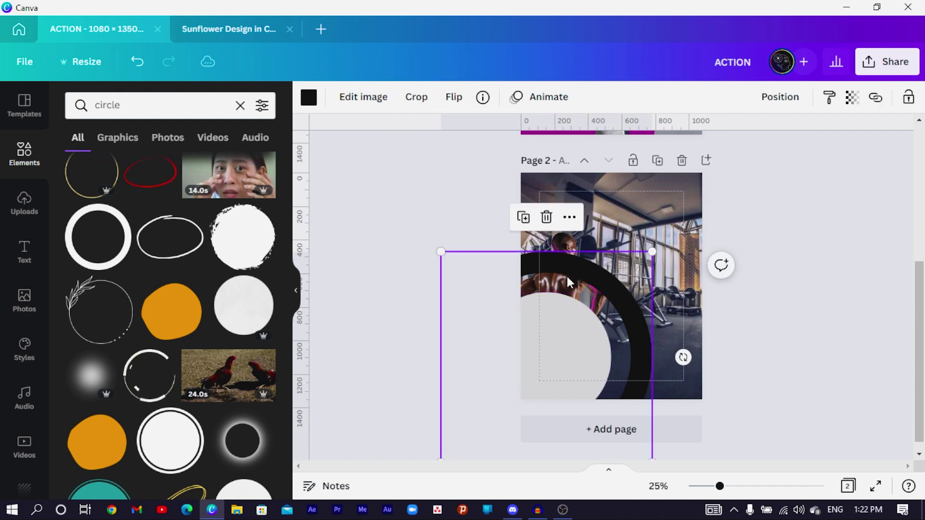
{"action": "scroll", "coordinate": [190, 345], "scroll_direction": "down", "scroll_amount": 5}
{"action": "scroll", "coordinate": [187, 340], "scroll_direction": "down", "scroll_amount": 1}
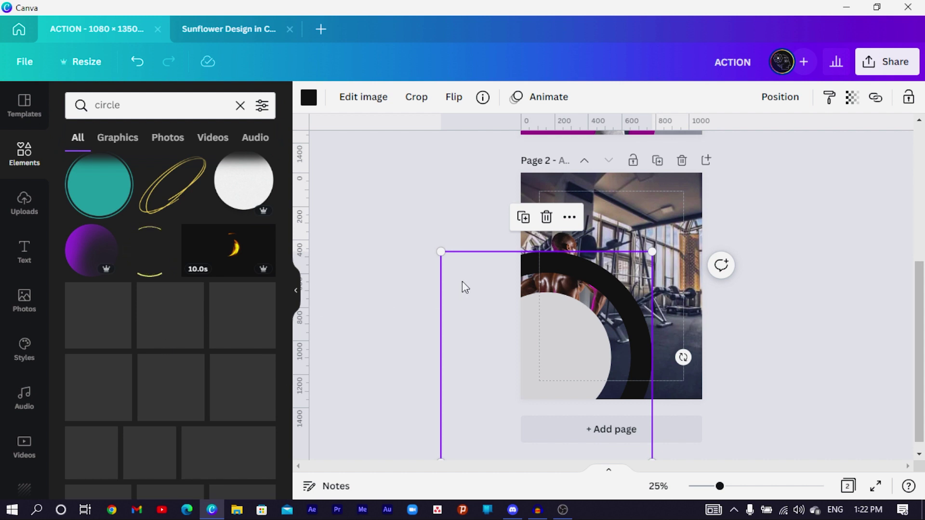
{"action": "scroll", "coordinate": [129, 356], "scroll_direction": "down", "scroll_amount": 5}
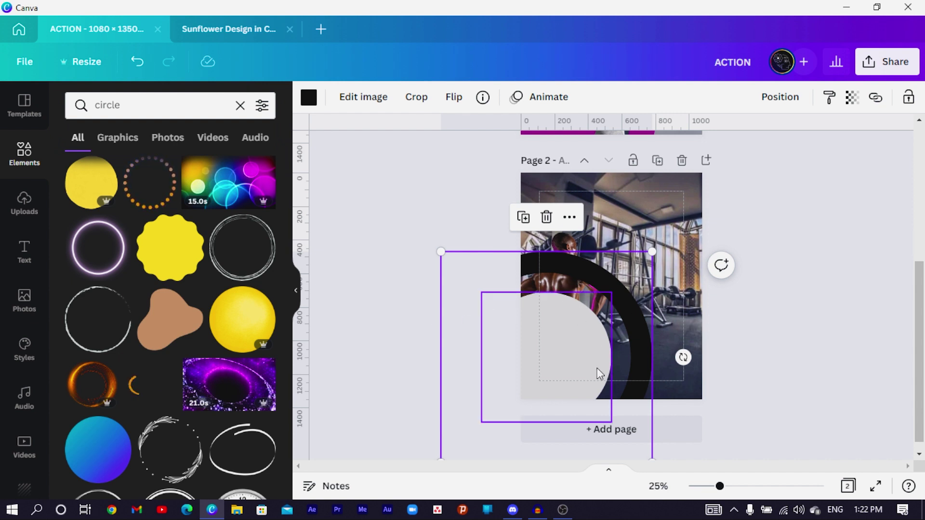
{"action": "right_click", "coordinate": [632, 302]}
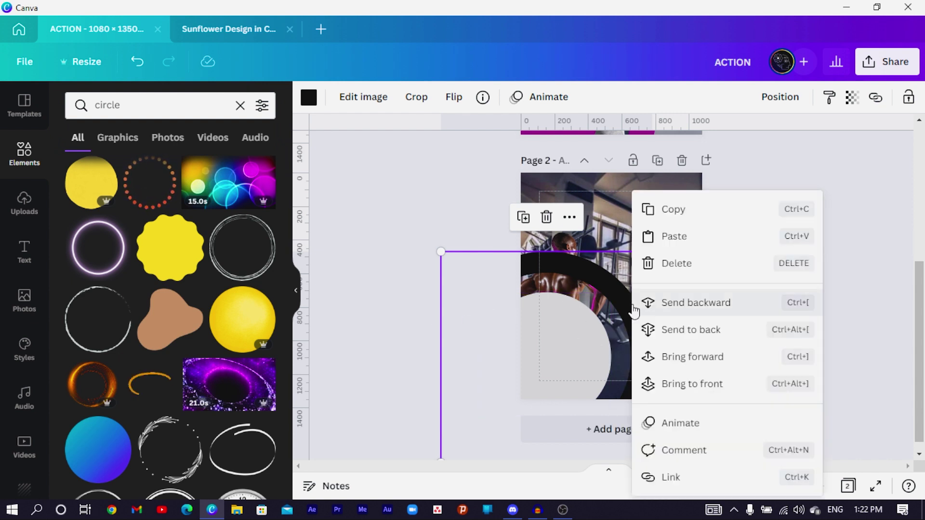
{"action": "left_click", "coordinate": [689, 330]}
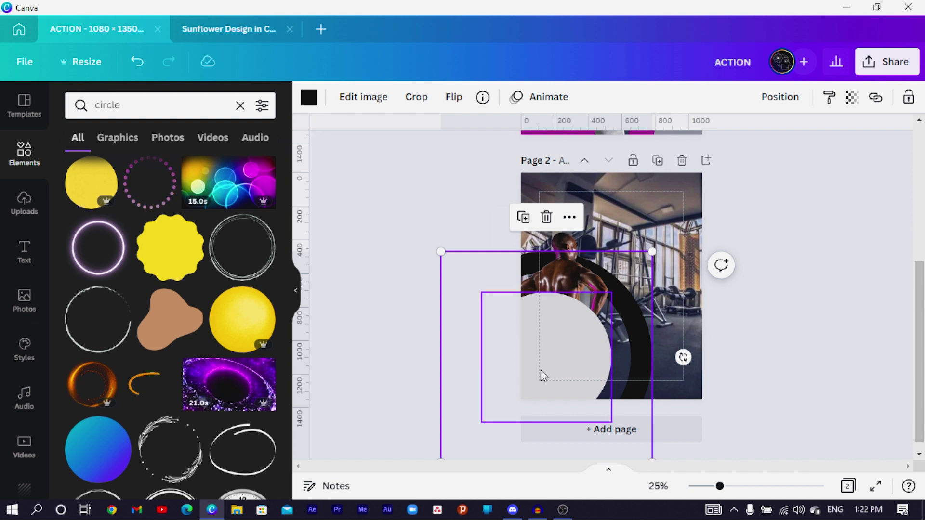
{"action": "mouse_move", "coordinate": [652, 252]}
{"action": "left_mouse_down"}
{"action": "mouse_move", "coordinate": [636, 267]}
{"action": "mouse_move", "coordinate": [641, 262]}
{"action": "left_mouse_up"}
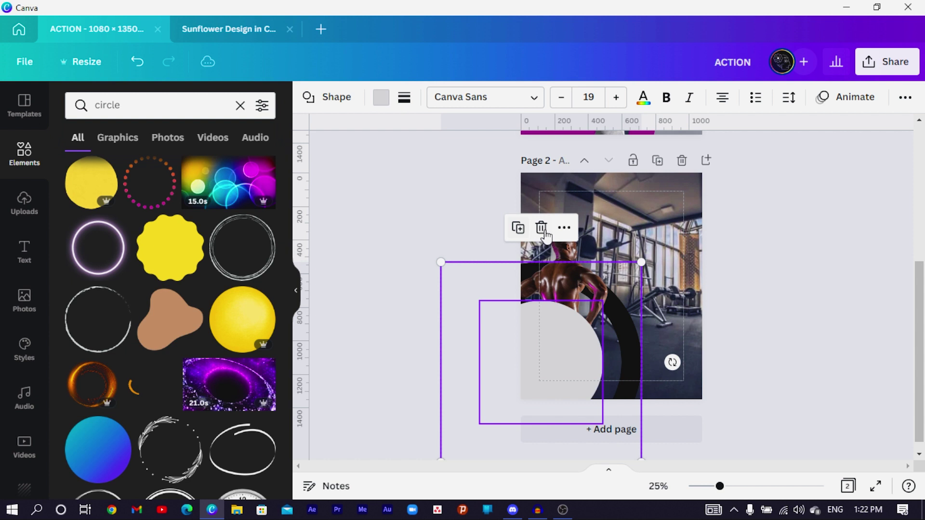
Try cropping the lower legs off the man cutout, enlarging it and shifting it toward the page's left edge
{"action": "left_click", "coordinate": [582, 262]}
{"action": "left_click_drag", "start_coordinate": [635, 208], "coordinate": [653, 193]}
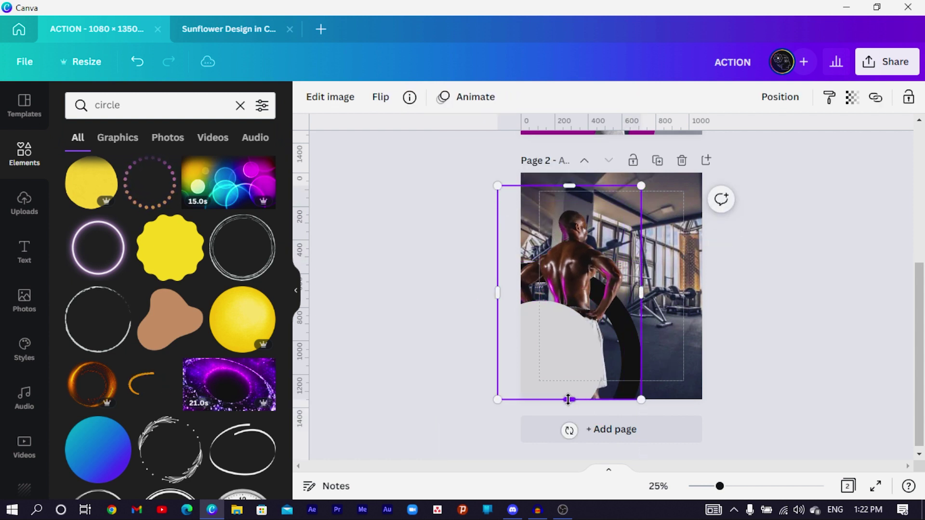
{"action": "left_click_drag", "start_coordinate": [570, 399], "coordinate": [566, 347]}
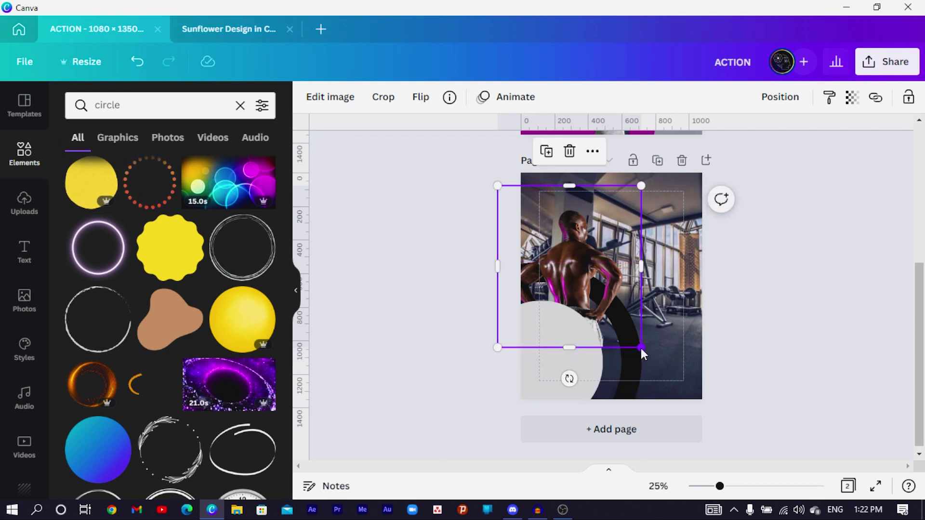
{"action": "left_click_drag", "start_coordinate": [642, 356], "coordinate": [667, 409]}
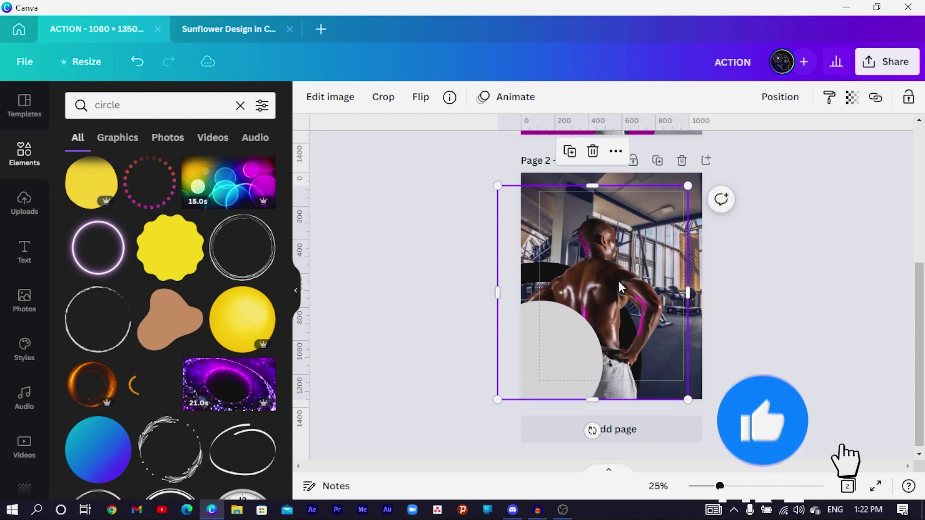
{"action": "left_click_drag", "start_coordinate": [622, 289], "coordinate": [600, 287]}
{"action": "mouse_move", "coordinate": [666, 186]}
{"action": "left_mouse_down"}
{"action": "mouse_move", "coordinate": [651, 203]}
{"action": "mouse_move", "coordinate": [659, 198]}
{"action": "left_mouse_up"}
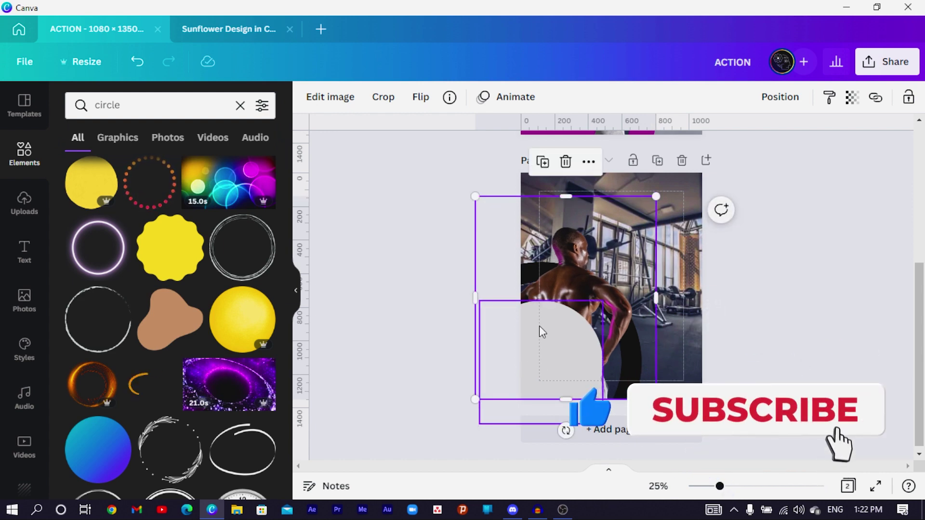
Replace the man cutout on page 2 with a copy of the one from page 1
{"action": "scroll", "coordinate": [540, 326], "scroll_direction": "up", "scroll_amount": 3}
{"action": "scroll", "coordinate": [528, 344], "scroll_direction": "up", "scroll_amount": 2}
{"action": "scroll", "coordinate": [577, 348], "scroll_direction": "down", "scroll_amount": 5}
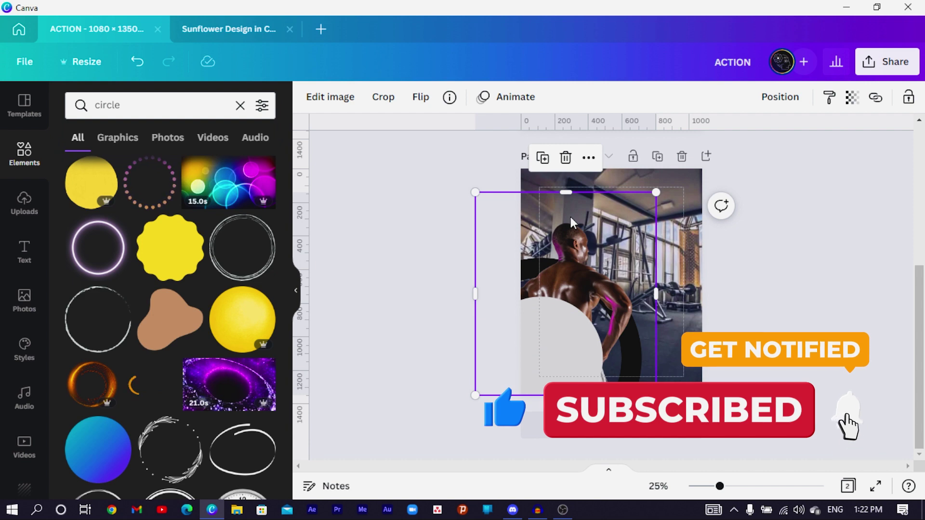
{"action": "scroll", "coordinate": [572, 207], "scroll_direction": "up", "scroll_amount": 5}
{"action": "left_click", "coordinate": [600, 288]}
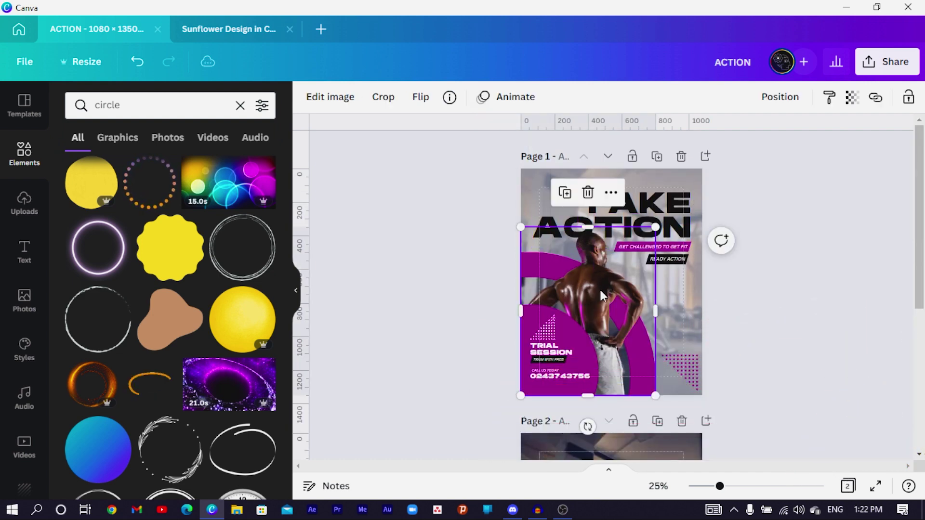
{"action": "scroll", "coordinate": [599, 288], "scroll_direction": "down", "scroll_amount": 5}
{"action": "left_click_drag", "start_coordinate": [585, 290], "coordinate": [586, 287]}
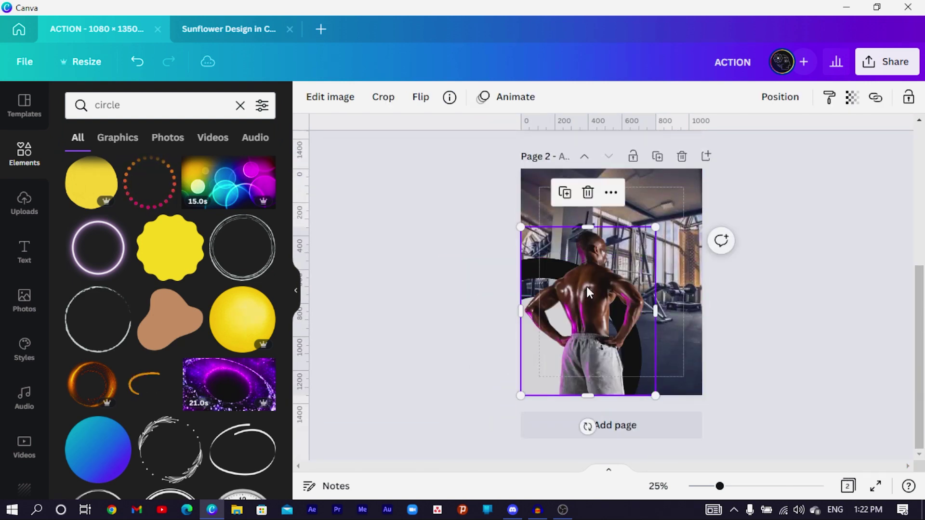
Send the man cutout backward behind the grey circle and nudge it slightly to the left
{"action": "key", "text": "ctrl+bracketleft"}
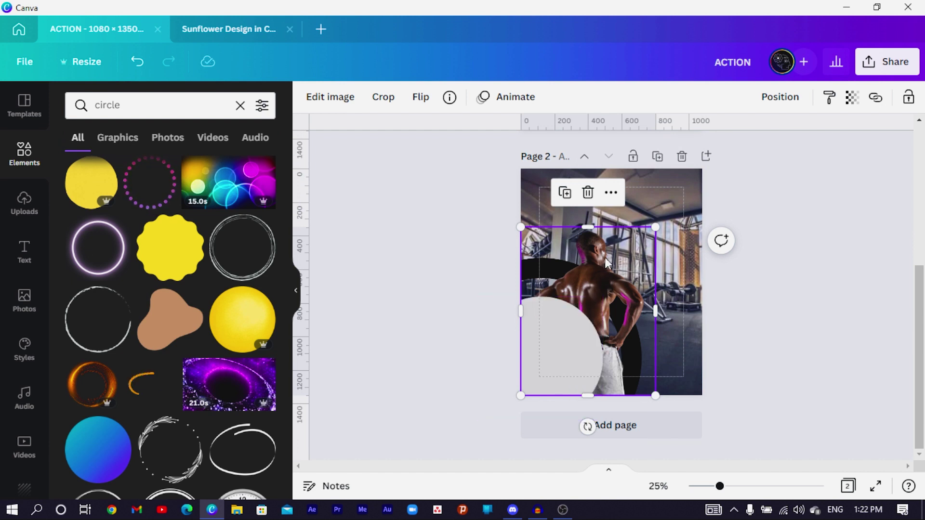
{"action": "left_click_drag", "start_coordinate": [605, 259], "coordinate": [598, 257]}
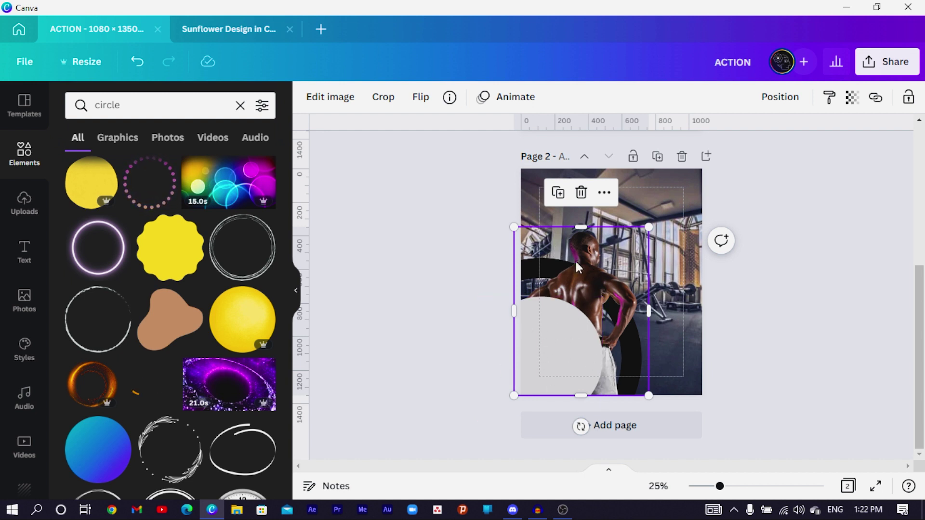
{"action": "left_click", "coordinate": [452, 290]}
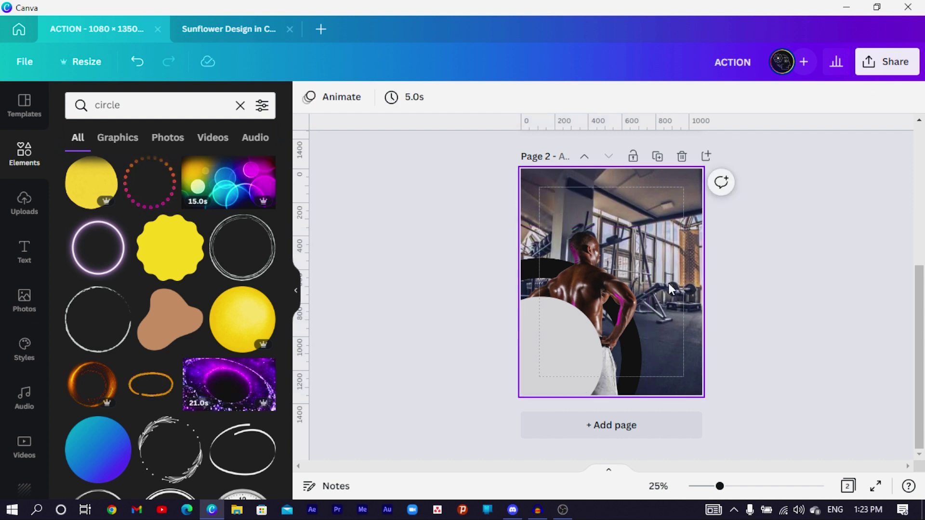
Add a grey rectangle along the page's right edge, stretched to full page height and about 437 px wide
{"action": "key", "text": "r"}
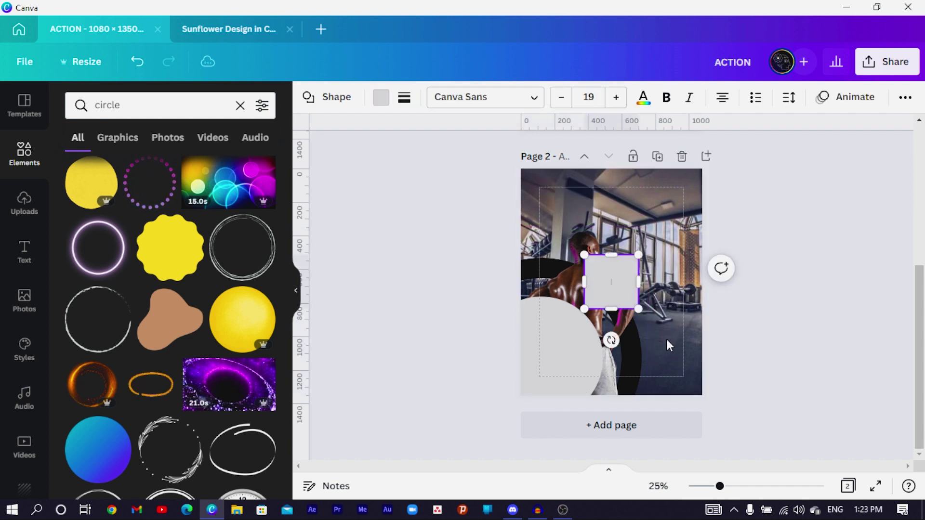
{"action": "left_click_drag", "start_coordinate": [613, 258], "coordinate": [612, 141]}
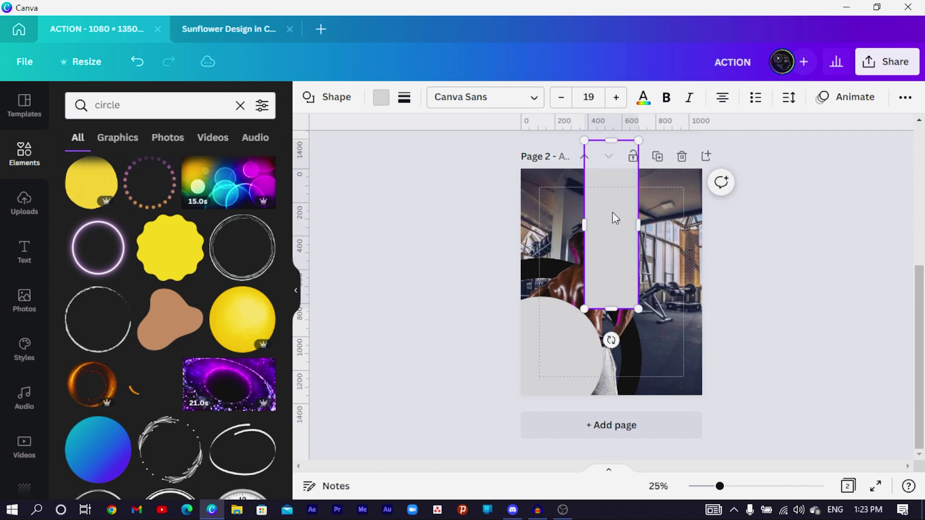
{"action": "left_click_drag", "start_coordinate": [613, 215], "coordinate": [678, 244]}
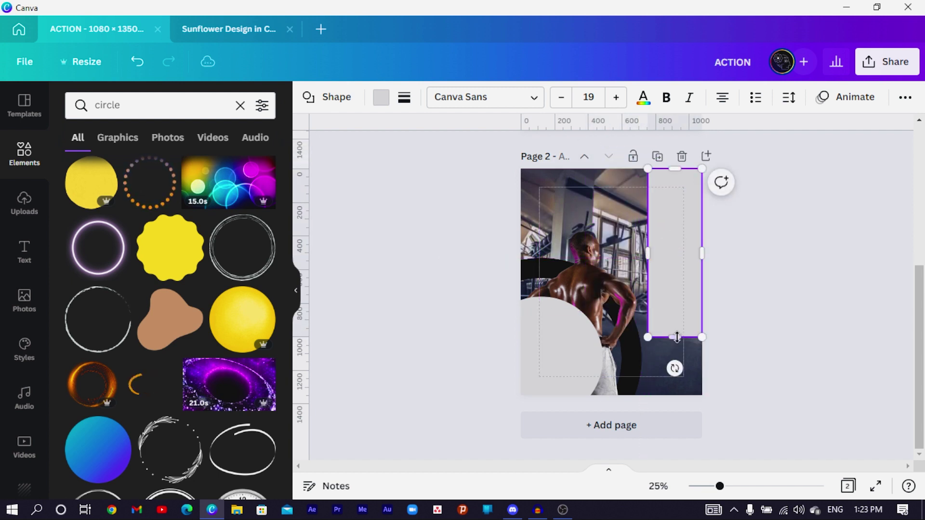
{"action": "left_click_drag", "start_coordinate": [675, 342], "coordinate": [660, 395]}
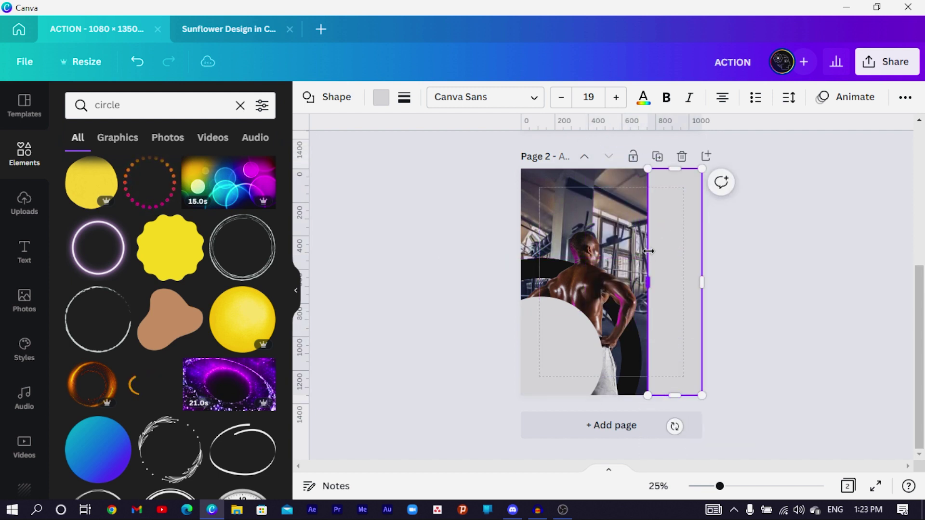
{"action": "left_click_drag", "start_coordinate": [648, 251], "coordinate": [629, 255]}
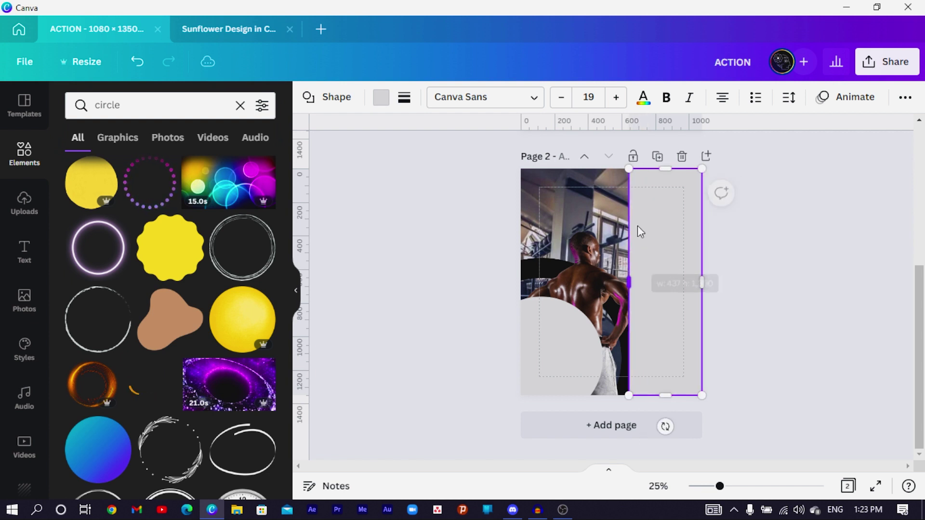
Set the right-hand grey rectangle's transparency to 70 and send it to the back, behind the man and ring
{"action": "left_click", "coordinate": [906, 98]}
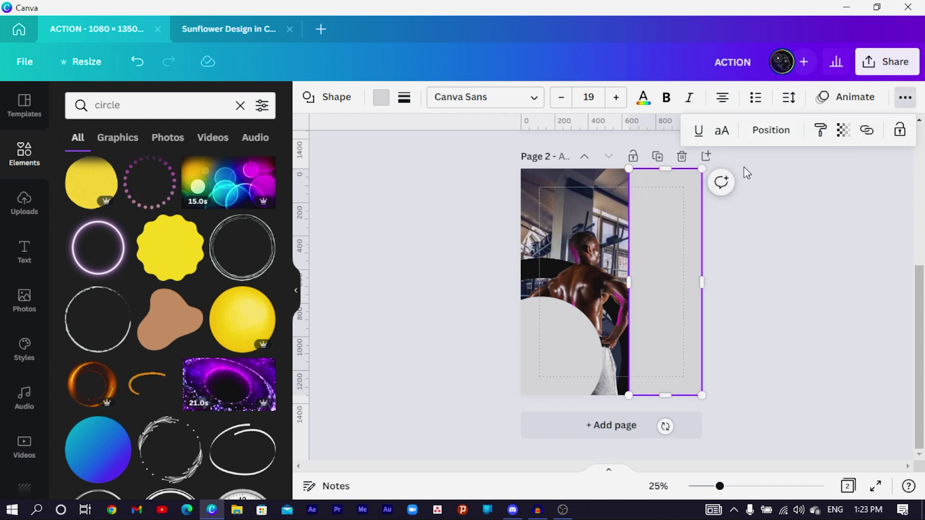
{"action": "left_click", "coordinate": [844, 140]}
{"action": "left_click_drag", "start_coordinate": [774, 185], "coordinate": [799, 202]}
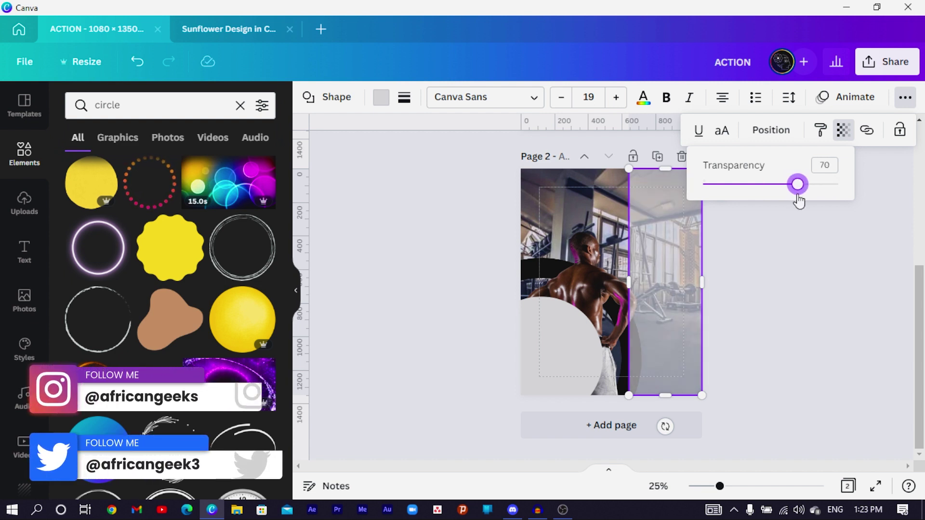
{"action": "right_click", "coordinate": [658, 236]}
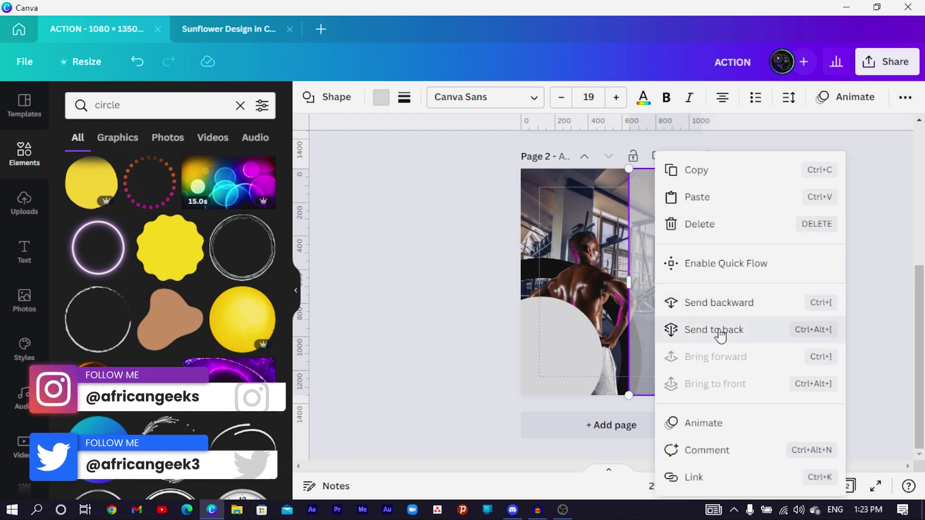
{"action": "left_click", "coordinate": [720, 332]}
{"action": "left_click", "coordinate": [788, 310]}
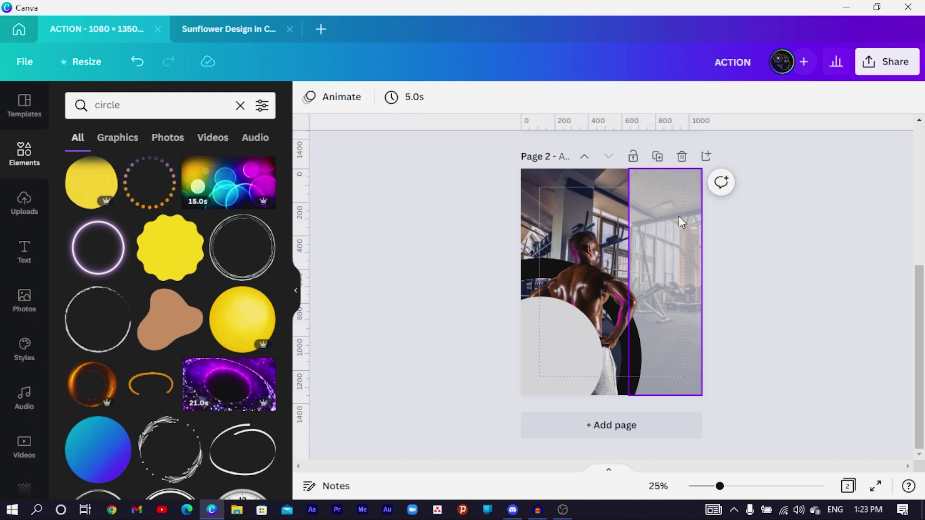
Duplicate the translucent rectangle, fit a shortened, narrower copy against its left side from the page's upper edge, and send it to the back
{"action": "left_click", "coordinate": [666, 237]}
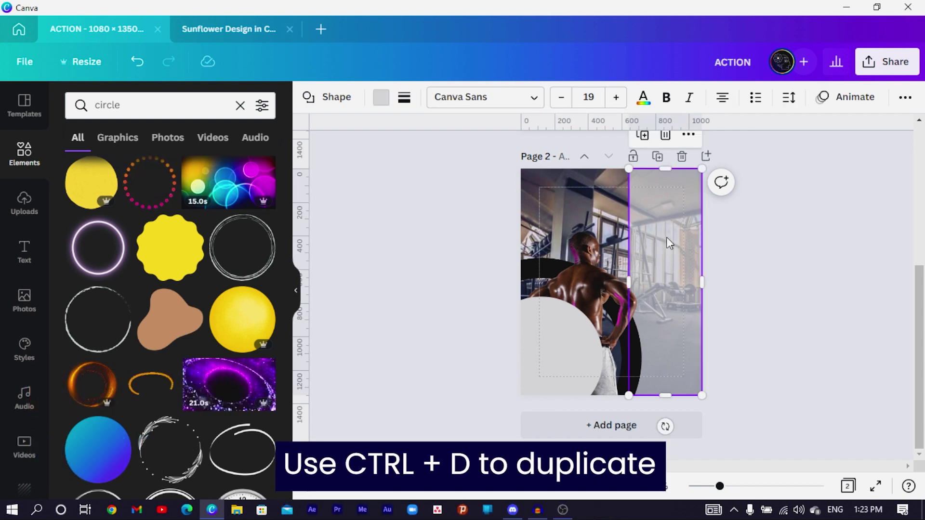
{"action": "key", "text": "ctrl+d"}
{"action": "left_click_drag", "start_coordinate": [666, 237], "coordinate": [584, 234]}
{"action": "left_click_drag", "start_coordinate": [591, 398], "coordinate": [597, 293]}
{"action": "left_click_drag", "start_coordinate": [556, 223], "coordinate": [564, 226]}
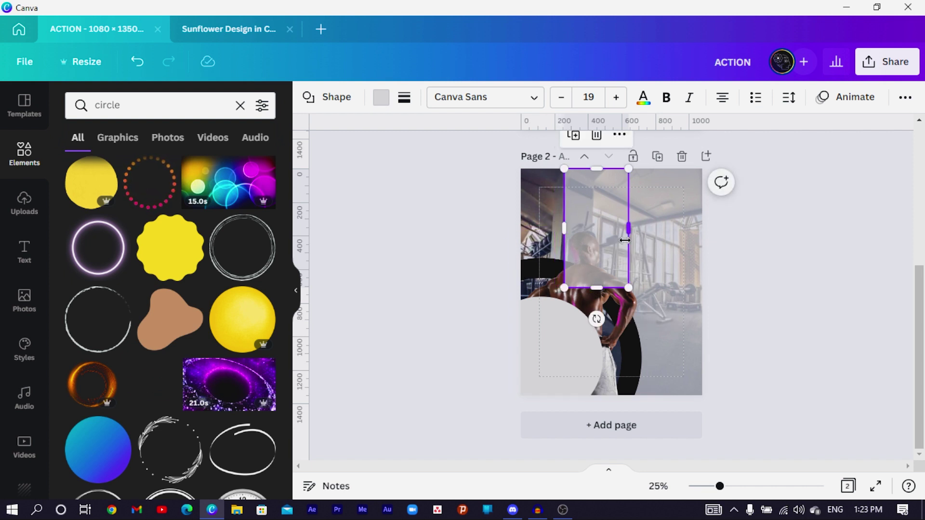
{"action": "left_click_drag", "start_coordinate": [628, 229], "coordinate": [629, 241]}
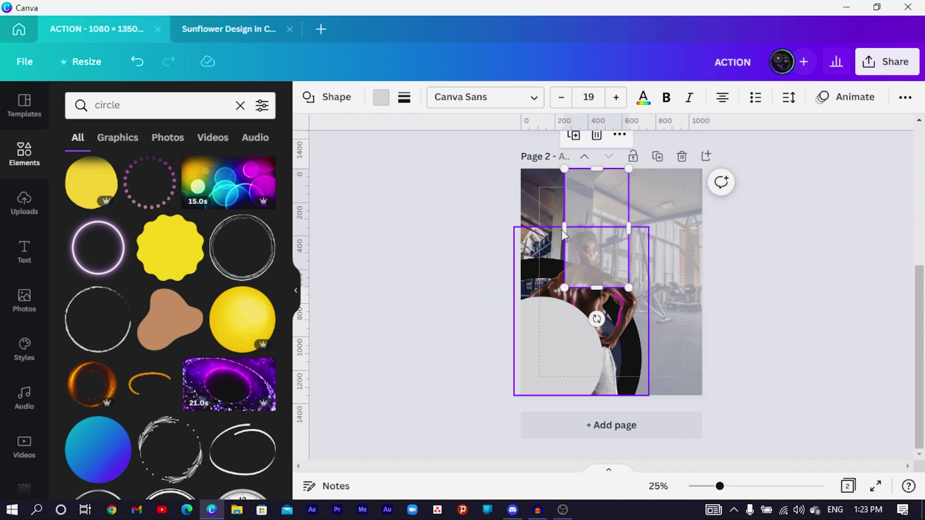
{"action": "right_click", "coordinate": [603, 210]}
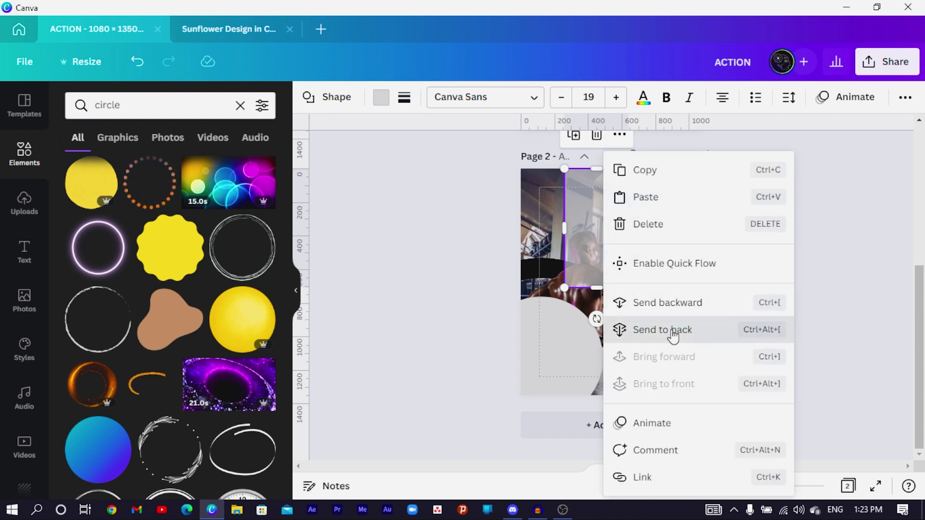
{"action": "left_click", "coordinate": [641, 332]}
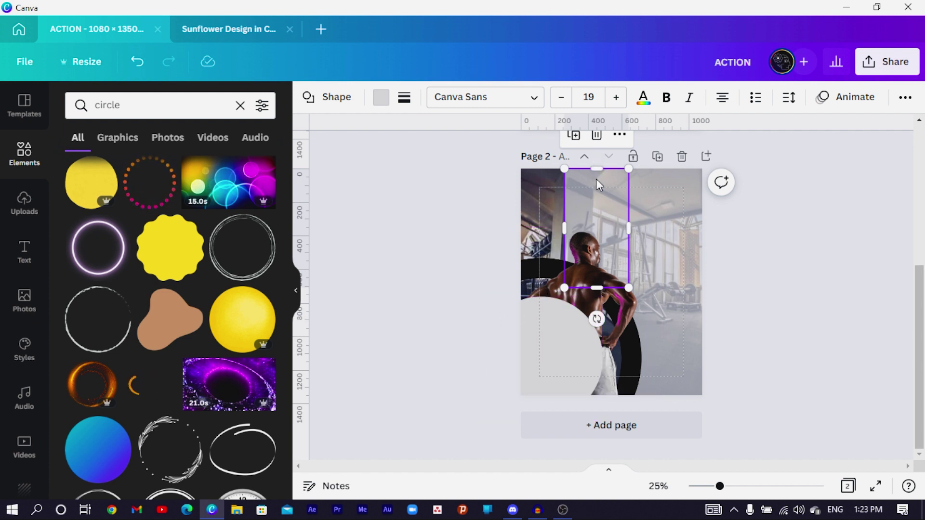
Fit another translucent rectangle copy over the page's upper-left corner, shorten it to the ring's upper edge, and send it to the back
{"action": "left_click", "coordinate": [438, 237]}
{"action": "left_click", "coordinate": [533, 224]}
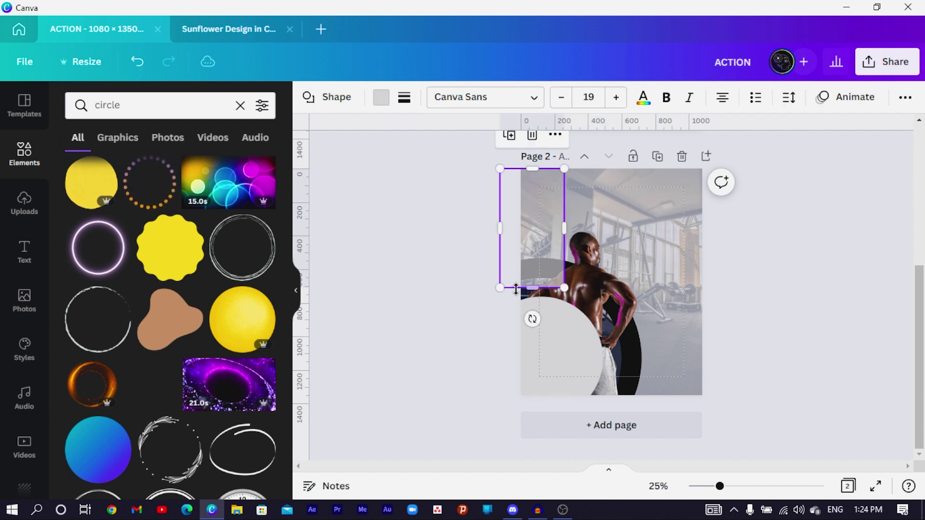
{"action": "left_click_drag", "start_coordinate": [527, 275], "coordinate": [532, 268]}
{"action": "right_click", "coordinate": [555, 222]}
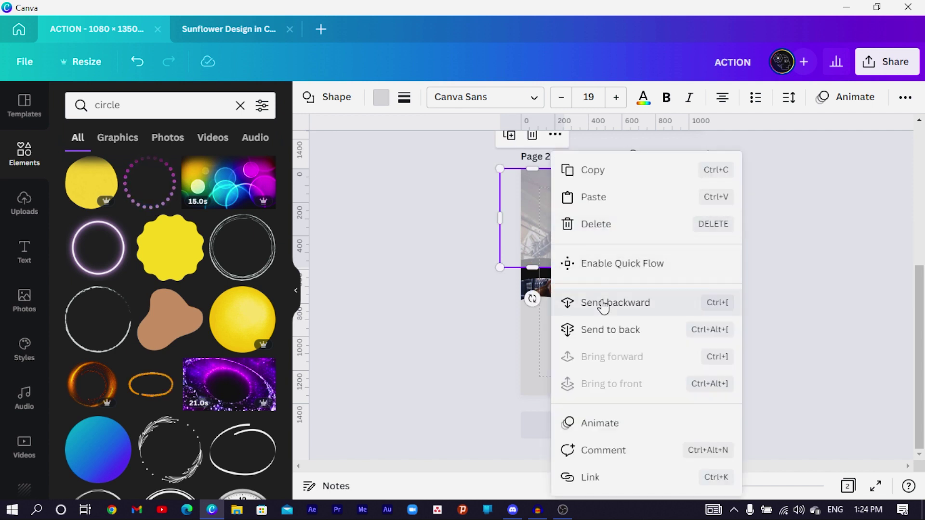
{"action": "left_click", "coordinate": [615, 336]}
{"action": "left_click_drag", "start_coordinate": [451, 174], "coordinate": [721, 182]}
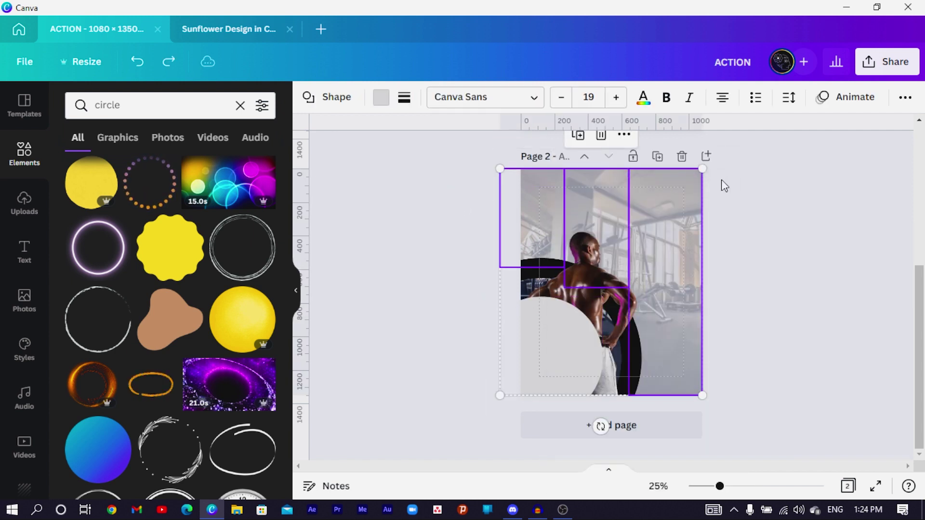
{"action": "left_click", "coordinate": [425, 253]}
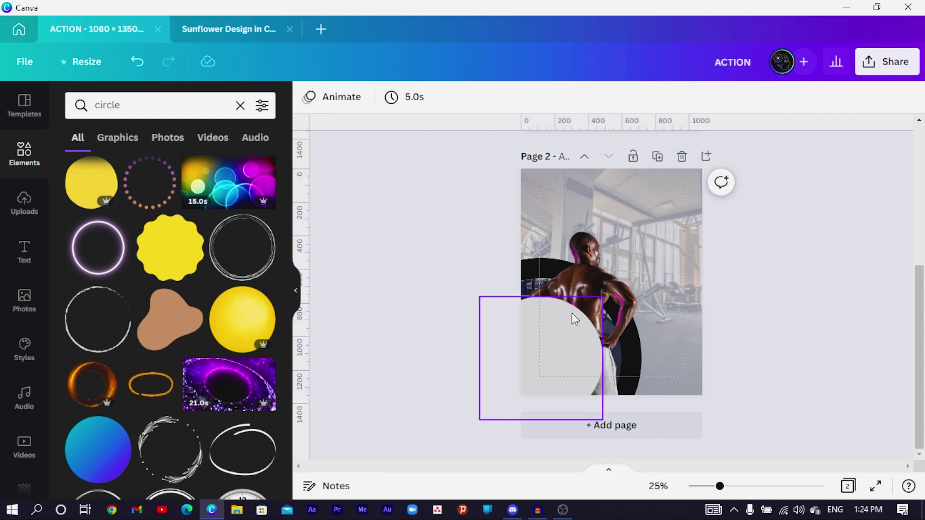
Recolour the large grey circle with the purple document colour
{"action": "left_click", "coordinate": [554, 362]}
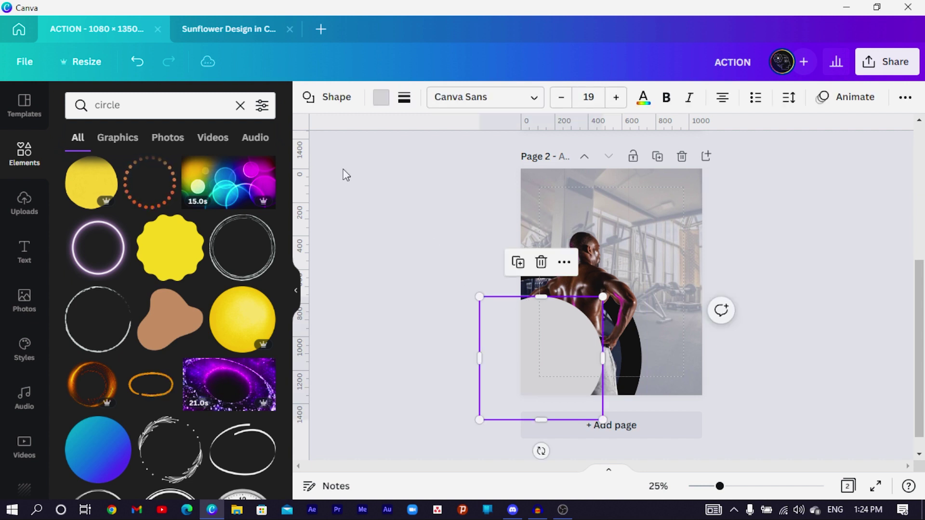
{"action": "left_click", "coordinate": [381, 100]}
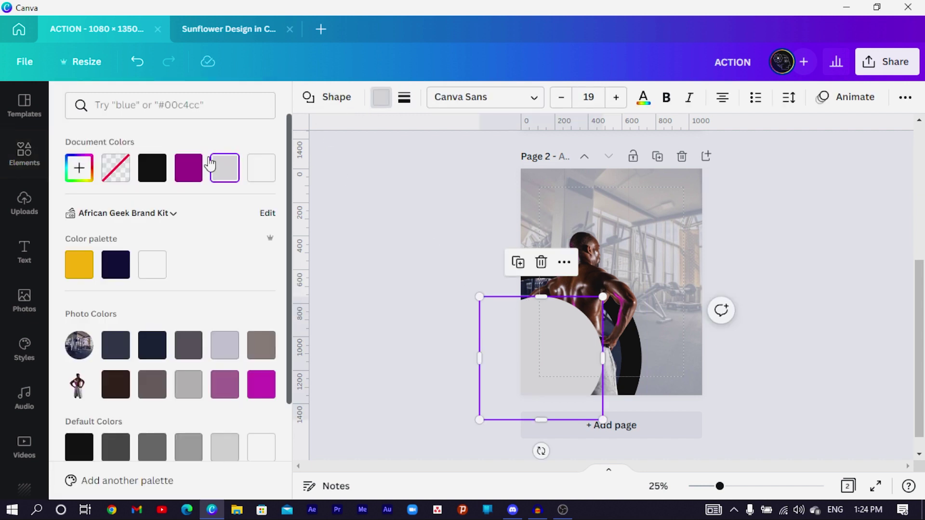
{"action": "left_click", "coordinate": [185, 180]}
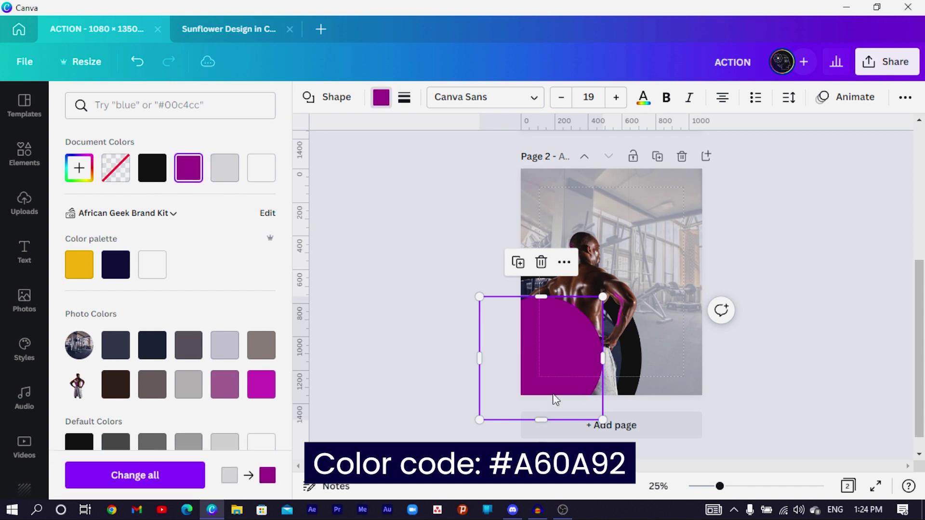
Recolour the black ring behind the man with the same purple as the circle
{"action": "left_click", "coordinate": [640, 367]}
{"action": "left_click", "coordinate": [637, 364]}
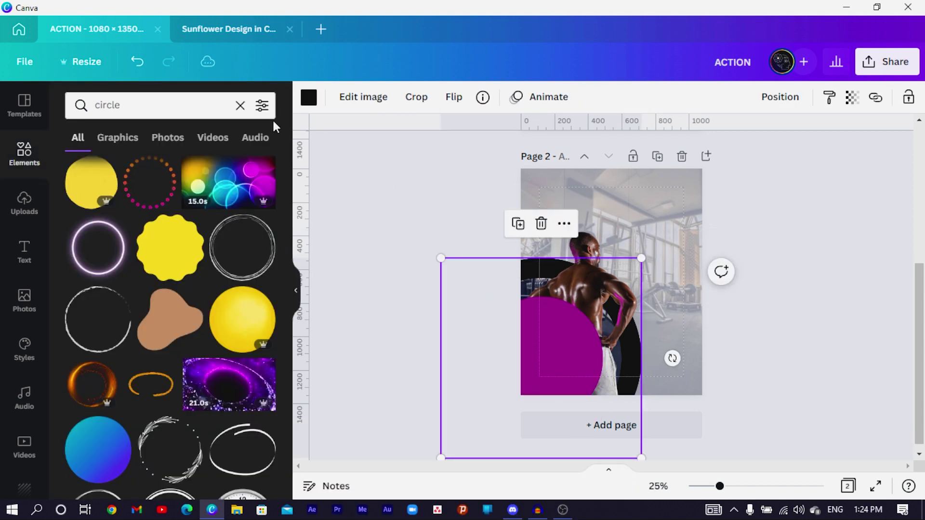
{"action": "left_click", "coordinate": [309, 97]}
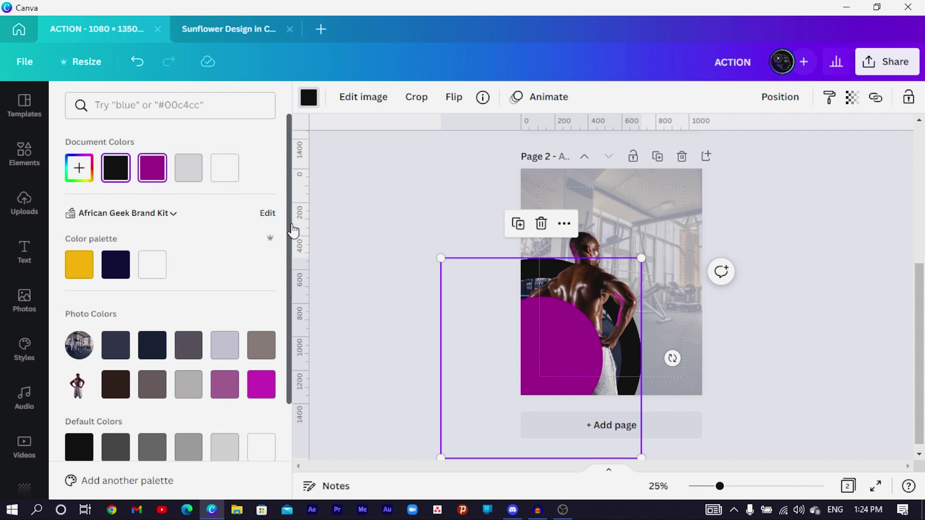
{"action": "left_click", "coordinate": [374, 200]}
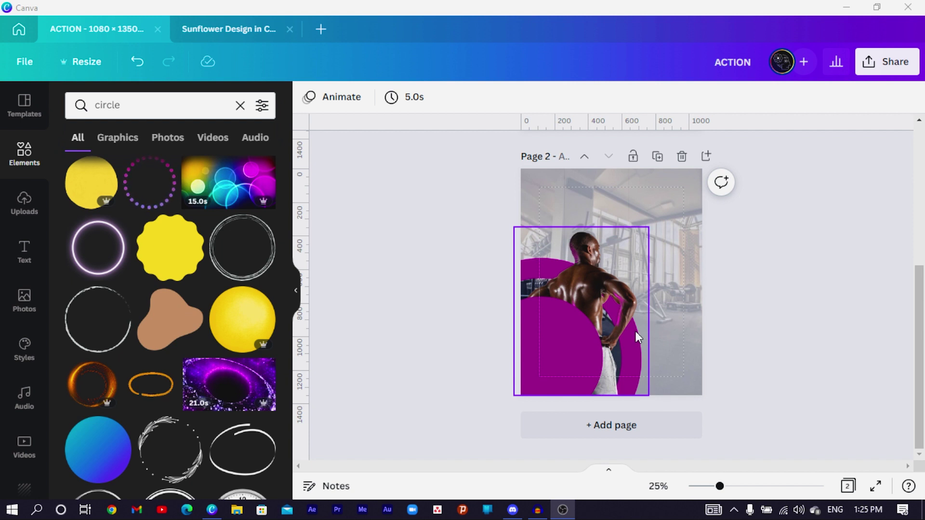
Add a size 75.1 text box above the man on page 2 reading "ACTION" in Hanson Bold
{"action": "left_click", "coordinate": [549, 201]}
{"action": "key", "text": "t"}
{"action": "left_click_drag", "start_coordinate": [639, 224], "coordinate": [521, 208]}
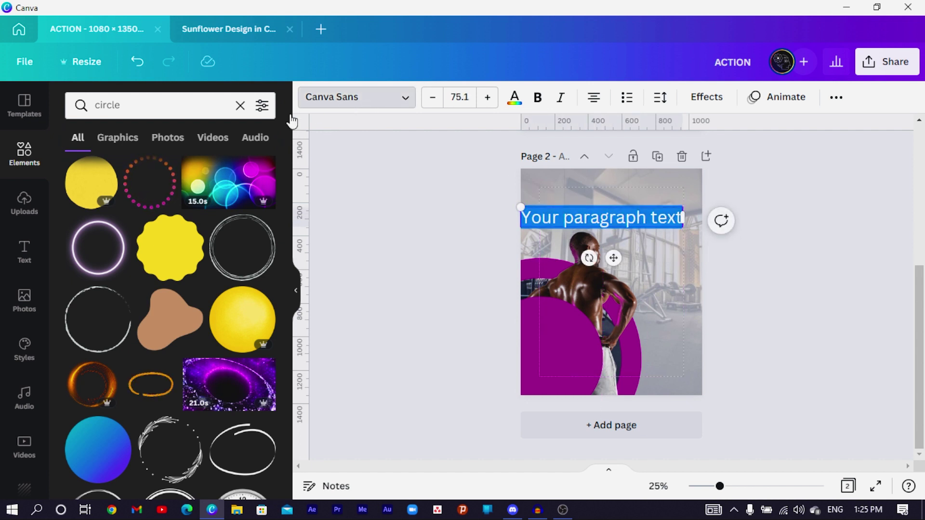
{"action": "left_click", "coordinate": [333, 97]}
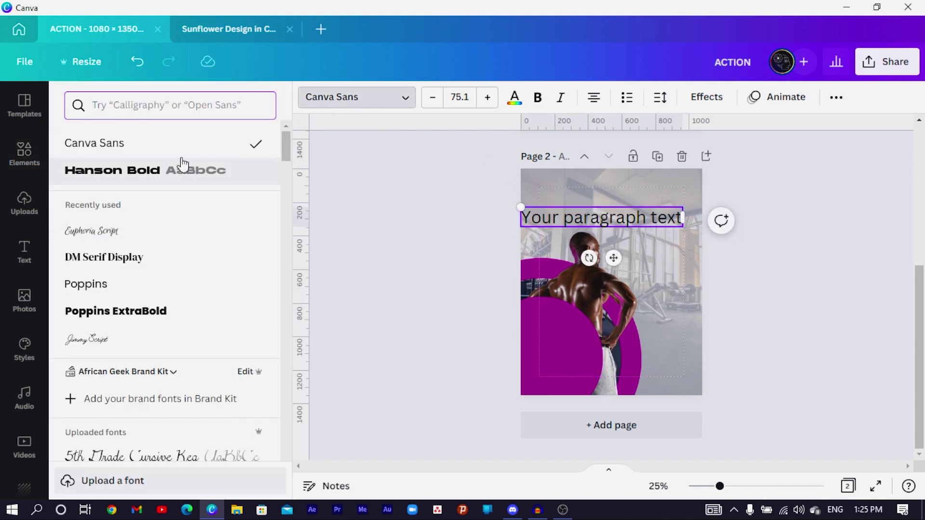
{"action": "left_click", "coordinate": [124, 178]}
{"action": "double_click", "coordinate": [578, 236]}
{"action": "type", "text": "a"}
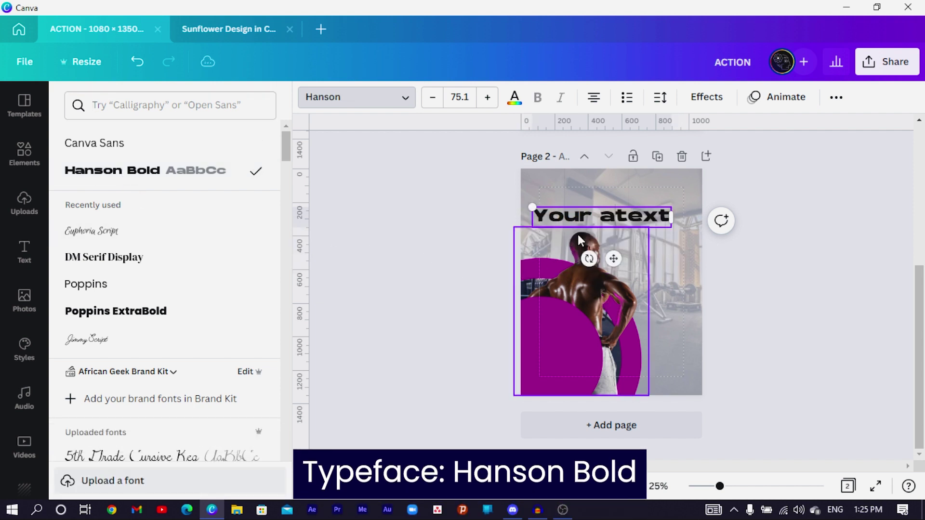
{"action": "key", "text": "ctrl+a"}
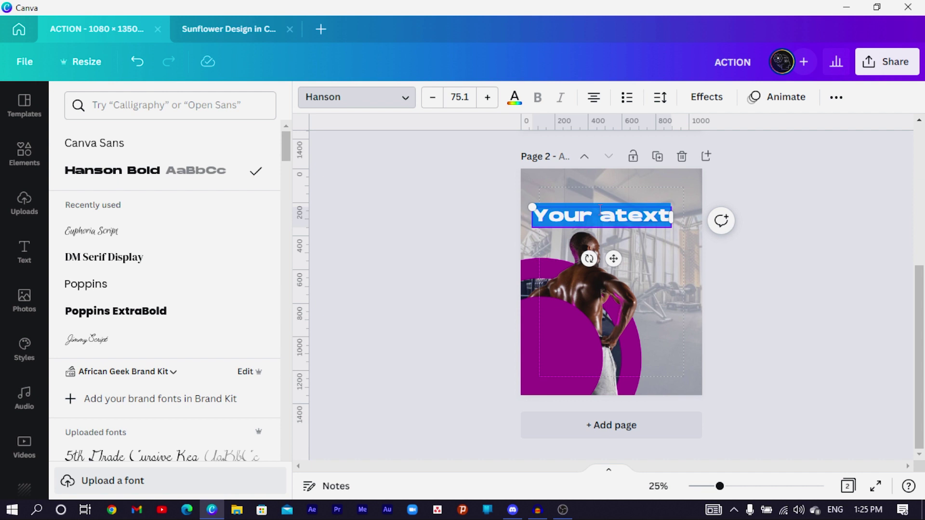
{"action": "type", "text": "ACTION"}
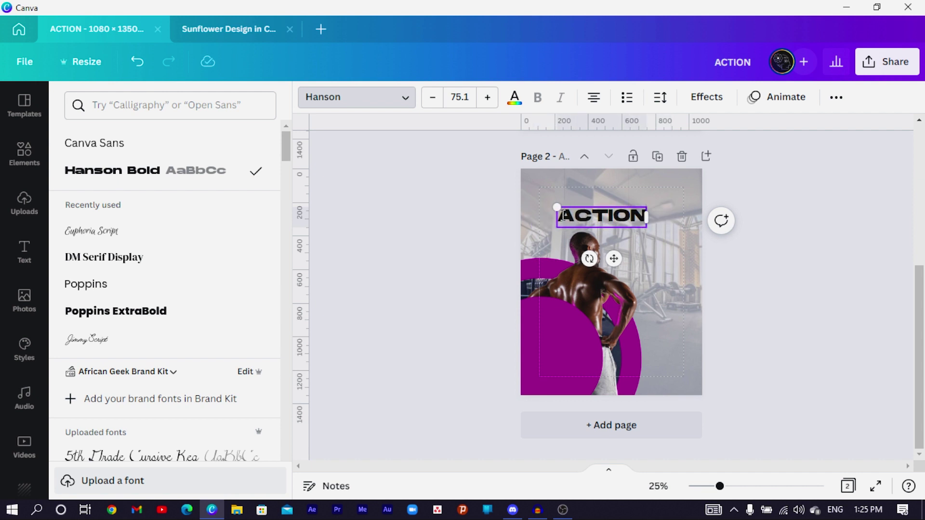
Enlarge the ACTION text to size 130 and position it across the page just above the man's head
{"action": "left_click_drag", "start_coordinate": [542, 200], "coordinate": [467, 178]}
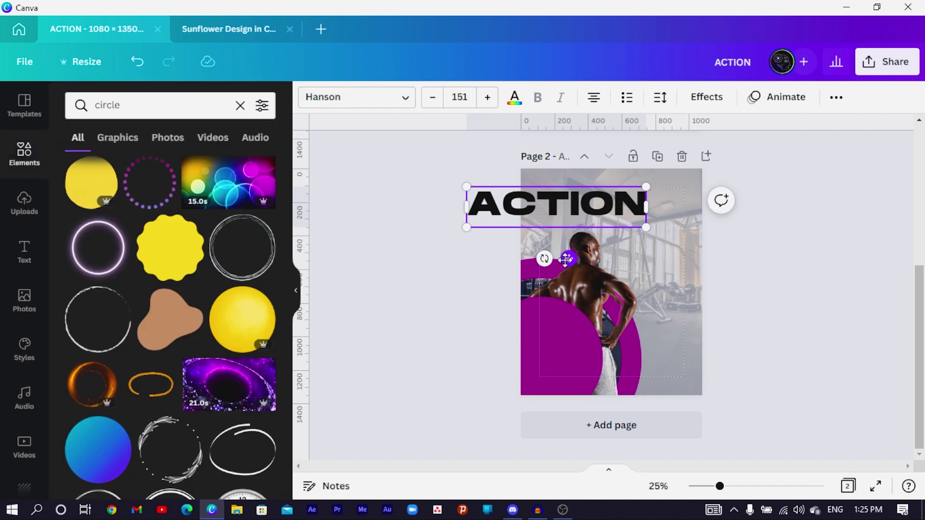
{"action": "left_click_drag", "start_coordinate": [566, 259], "coordinate": [605, 270]}
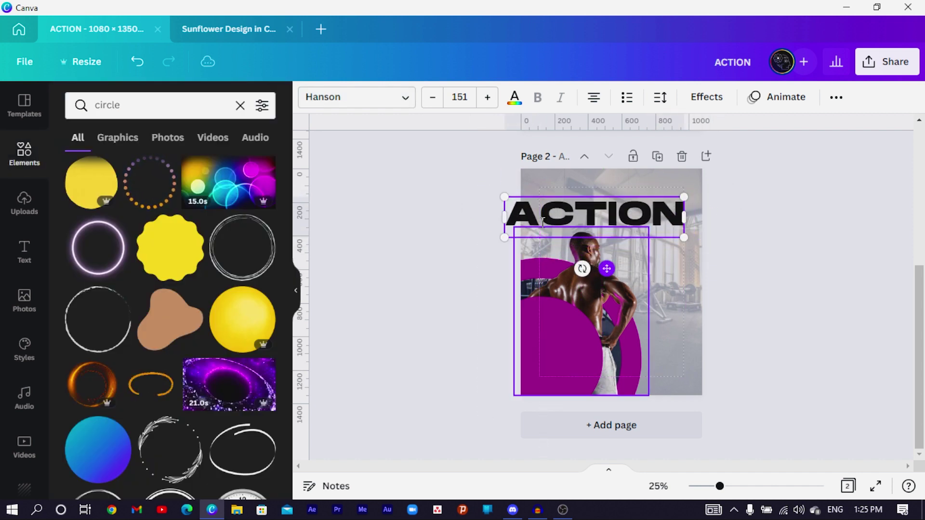
{"action": "left_click_drag", "start_coordinate": [505, 196], "coordinate": [533, 204]}
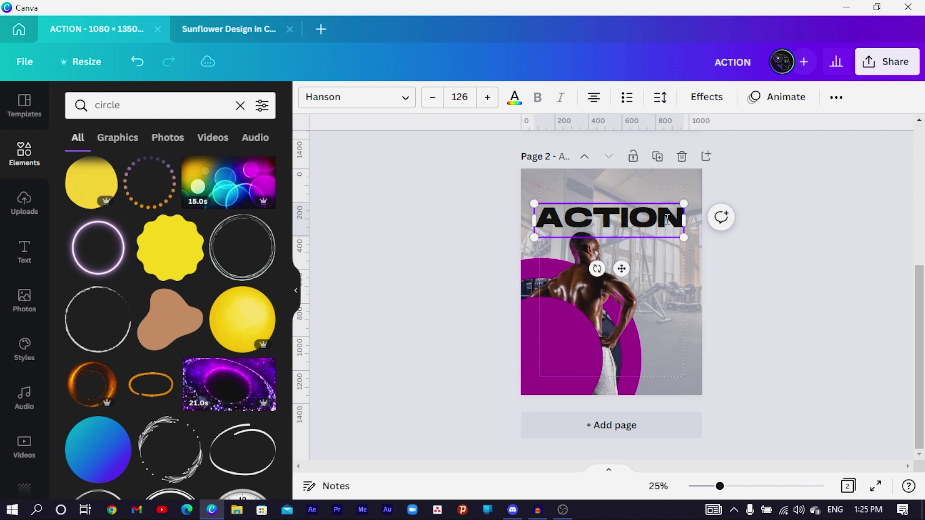
{"action": "left_click_drag", "start_coordinate": [683, 205], "coordinate": [688, 203]}
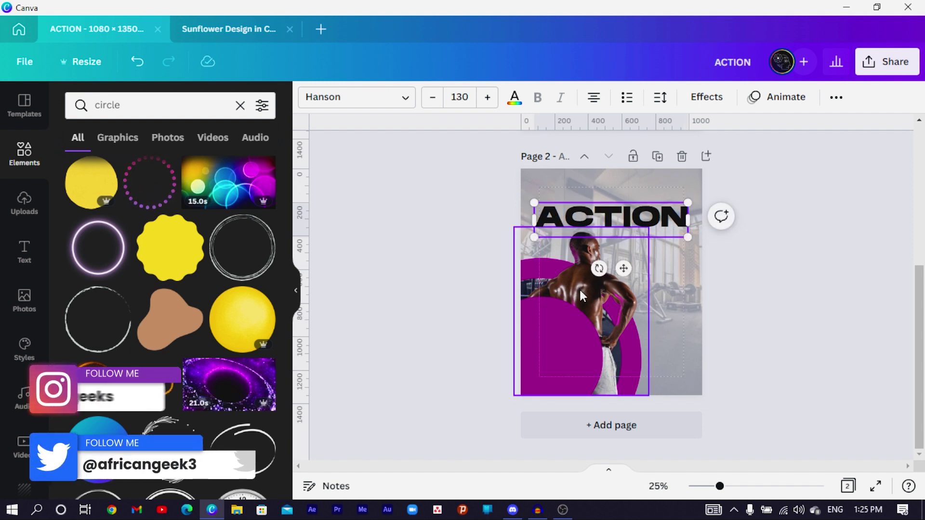
Following page 1's heading, duplicate ACTION on page 2, change the copy to "TAKE", and place it above, aligned to ACTION's right edge
{"action": "scroll", "coordinate": [501, 331], "scroll_direction": "up", "scroll_amount": 5}
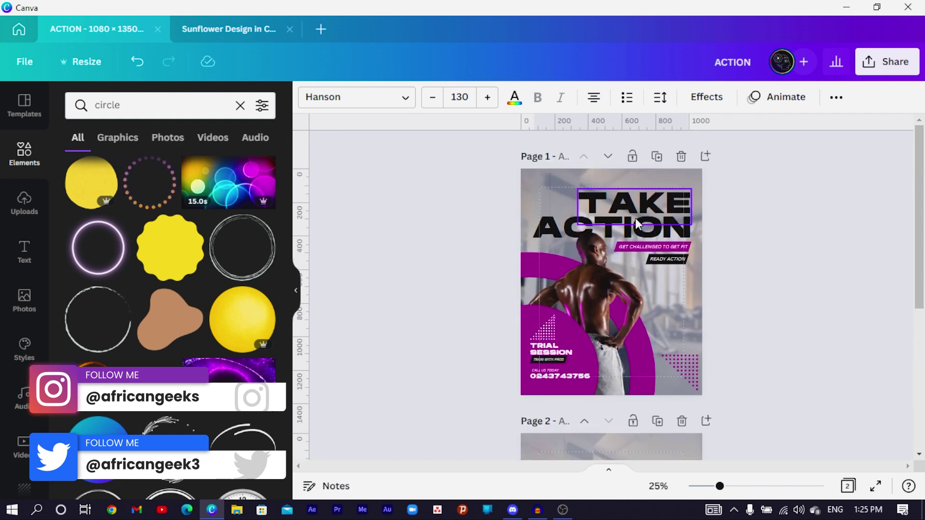
{"action": "left_click", "coordinate": [617, 201]}
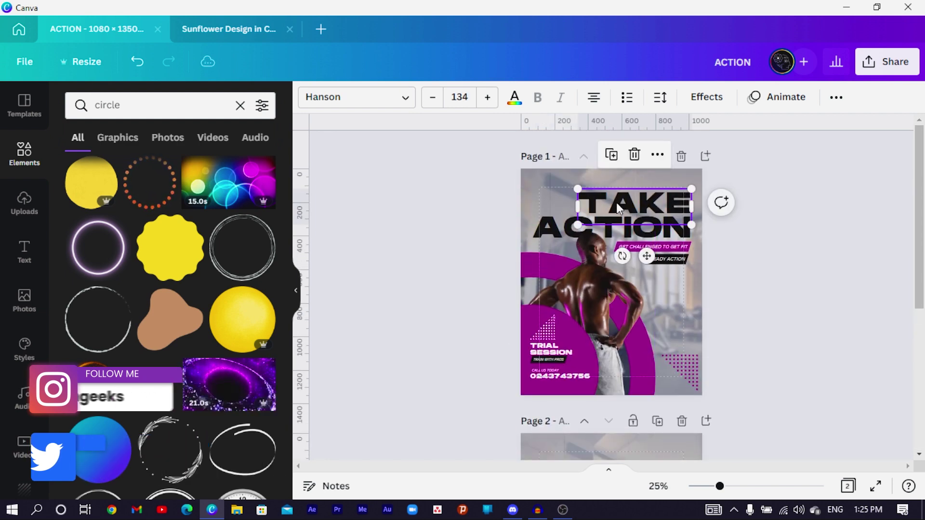
{"action": "scroll", "coordinate": [617, 208], "scroll_direction": "down", "scroll_amount": 5}
{"action": "left_click", "coordinate": [611, 228]}
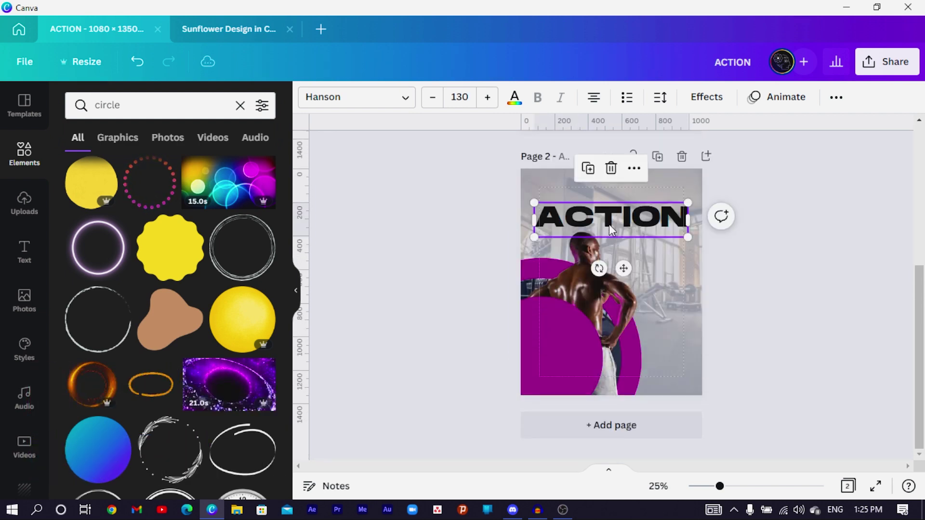
{"action": "left_click_drag", "start_coordinate": [609, 229], "coordinate": [607, 199]}
{"action": "double_click", "coordinate": [607, 199]}
{"action": "type", "text": "T"}
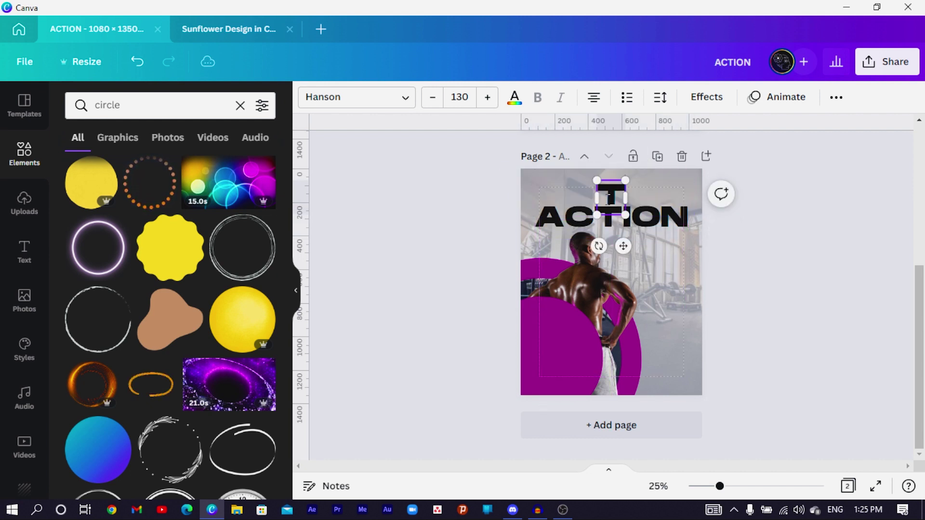
{"action": "type", "text": "AKE"}
{"action": "left_click_drag", "start_coordinate": [622, 246], "coordinate": [643, 243]}
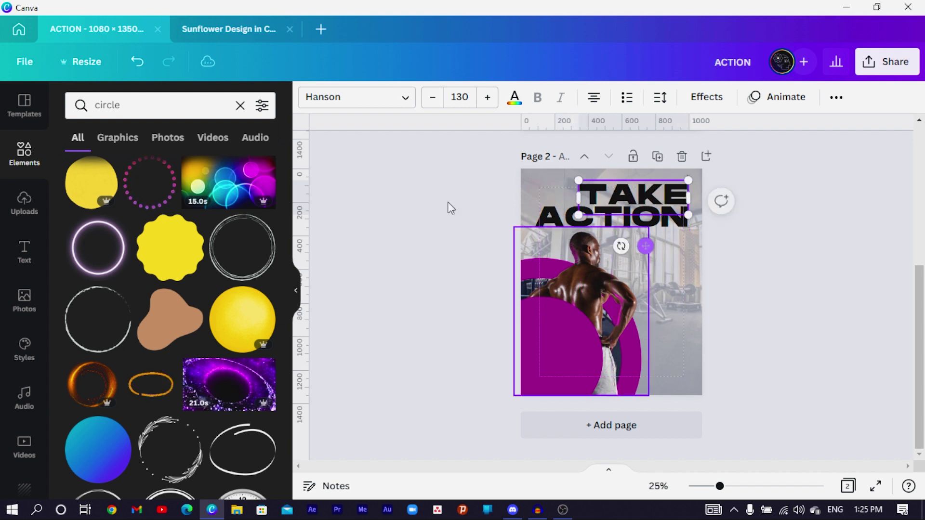
Move the TAKE and ACTION headings on page 2 down together so the man's head slightly overlaps ACTION
{"action": "left_click", "coordinate": [345, 178]}
{"action": "left_click", "coordinate": [566, 213]}
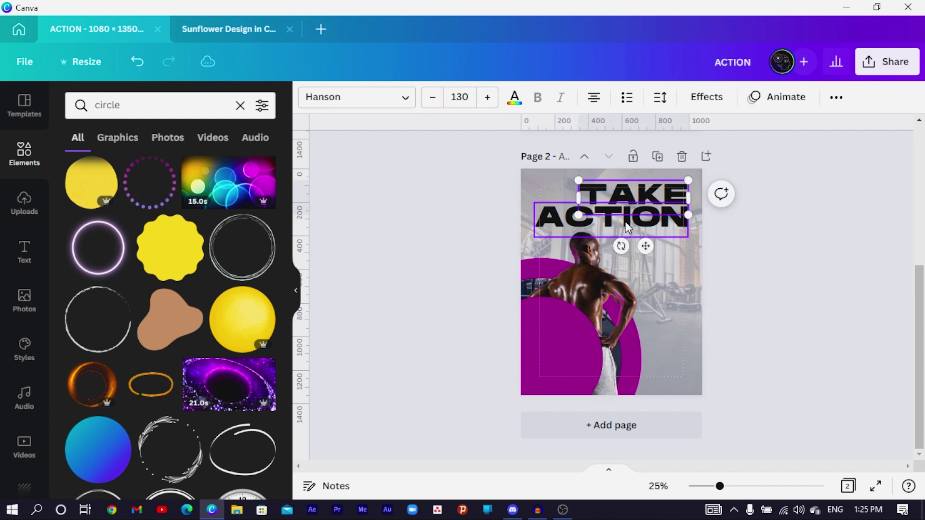
{"action": "left_click", "coordinate": [626, 195], "text": "shift"}
{"action": "scroll", "coordinate": [626, 221], "scroll_direction": "up", "scroll_amount": 5}
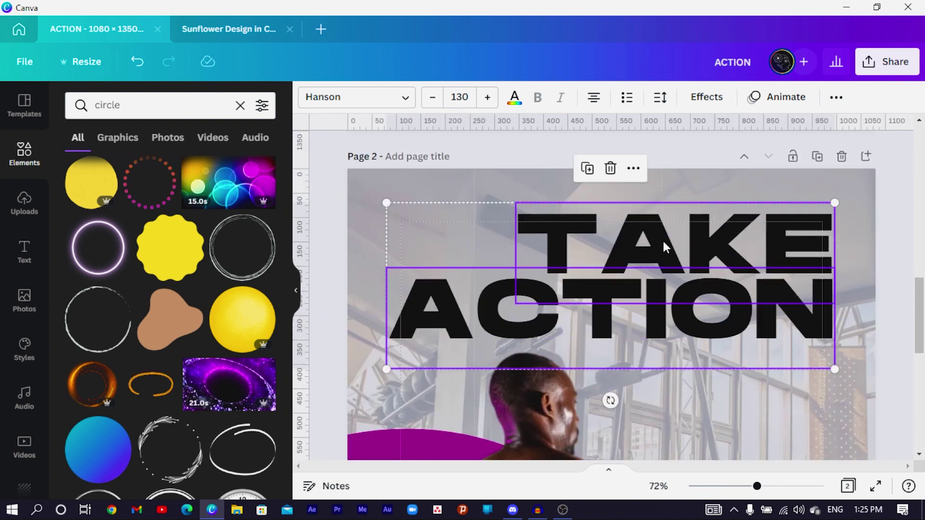
{"action": "left_click_drag", "start_coordinate": [664, 241], "coordinate": [666, 273]}
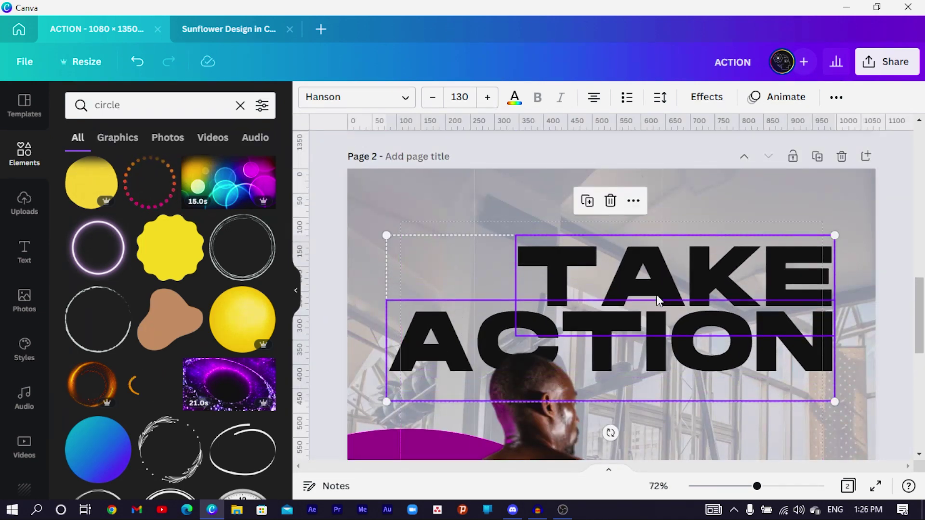
{"action": "scroll", "coordinate": [601, 297], "scroll_direction": "down", "scroll_amount": 3}
{"action": "scroll", "coordinate": [609, 278], "scroll_direction": "down", "scroll_amount": 3}
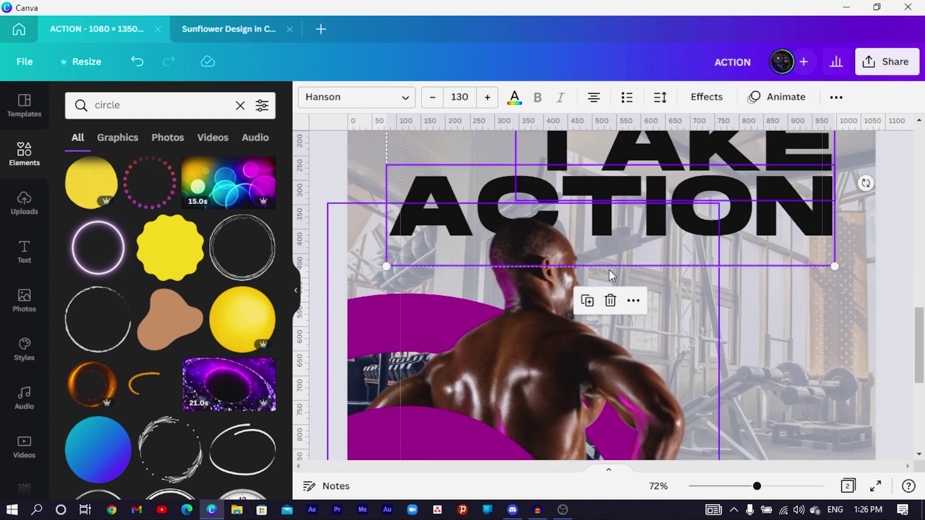
{"action": "scroll", "coordinate": [609, 278], "scroll_direction": "down", "scroll_amount": 3}
{"action": "scroll", "coordinate": [608, 271], "scroll_direction": "down", "scroll_amount": 5}
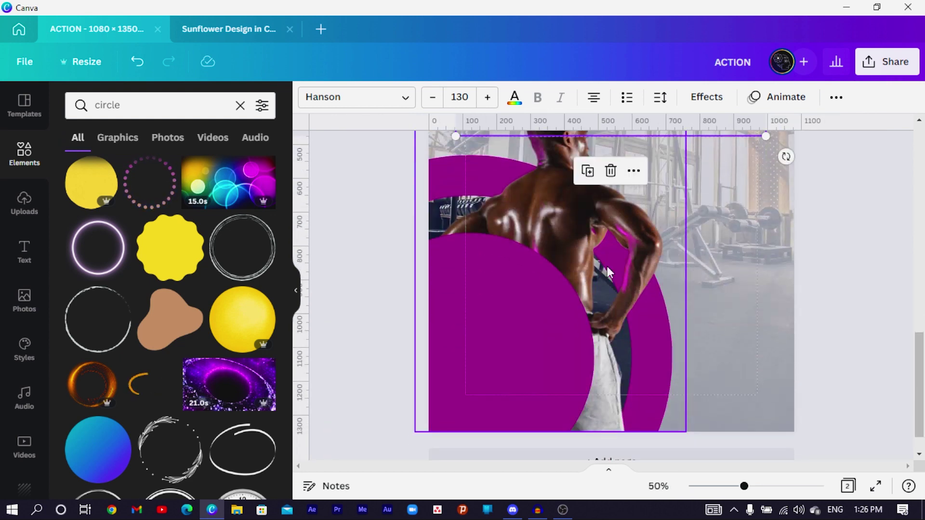
{"action": "scroll", "coordinate": [608, 271], "scroll_direction": "down", "scroll_amount": 3, "text": "ctrl"}
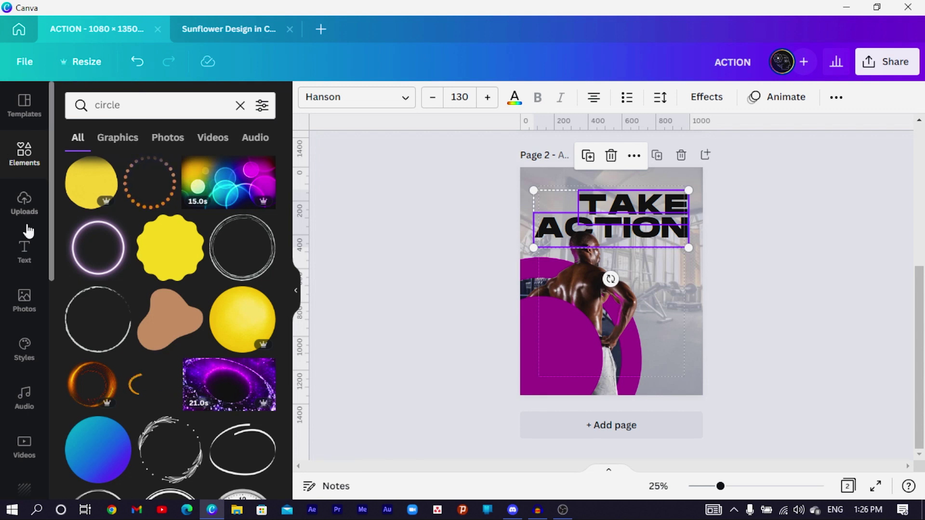
Insert a purple slanted parallelogram from the Lines & Shapes collection on page 2
{"action": "left_click", "coordinate": [239, 107]}
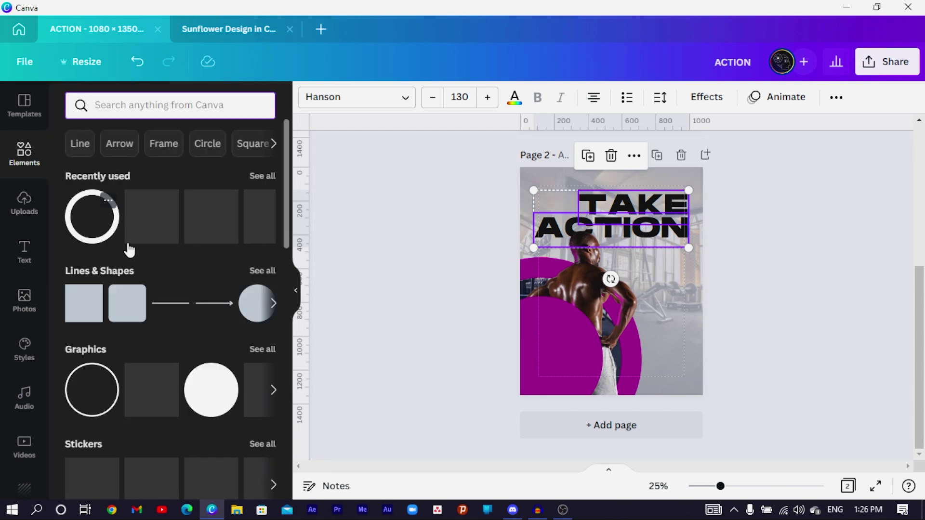
{"action": "left_click", "coordinate": [262, 271]}
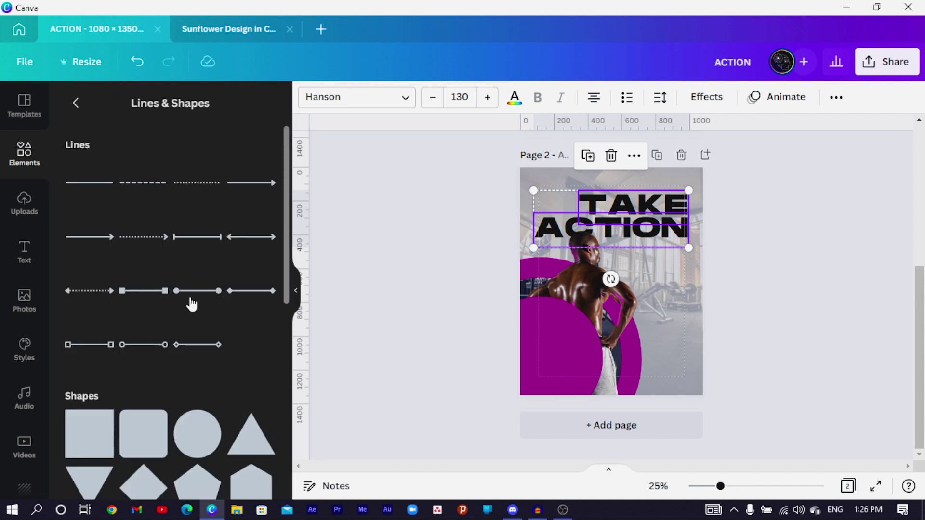
{"action": "scroll", "coordinate": [192, 303], "scroll_direction": "down", "scroll_amount": 10}
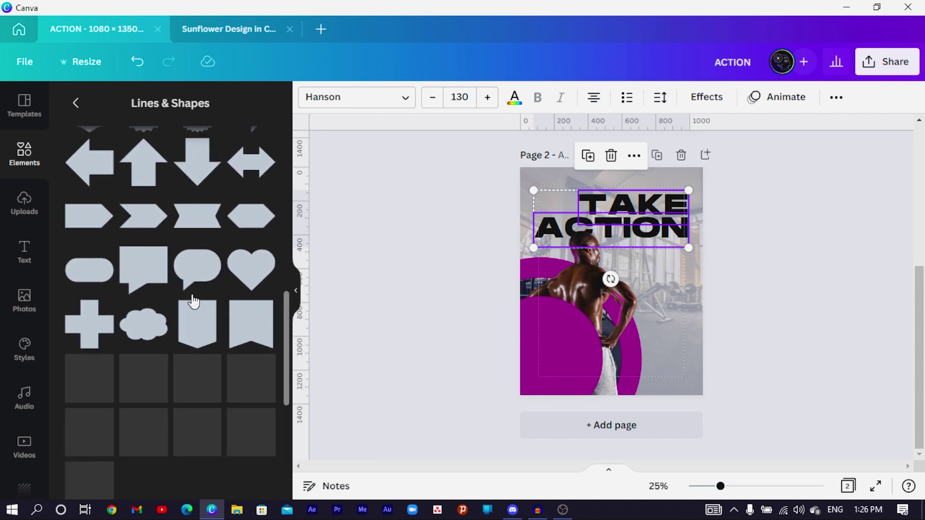
{"action": "scroll", "coordinate": [192, 333], "scroll_direction": "down", "scroll_amount": 3}
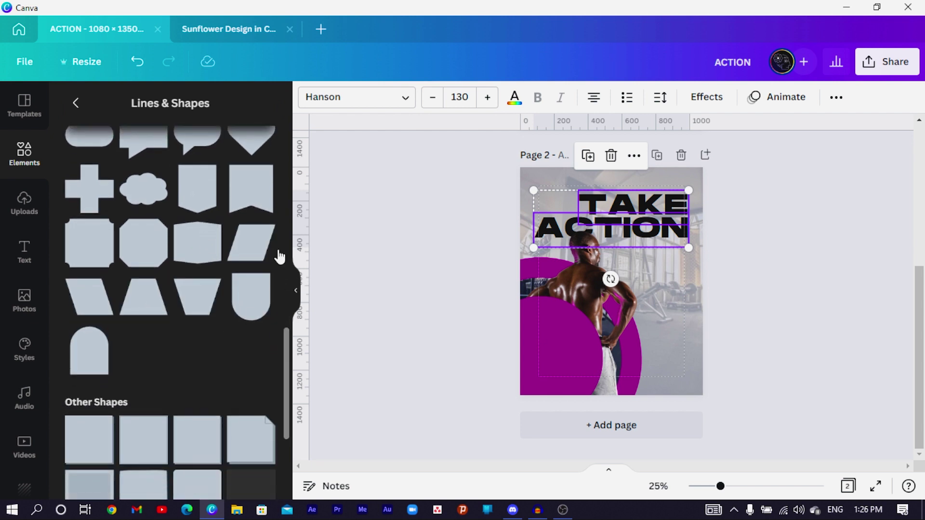
{"action": "left_click", "coordinate": [254, 254]}
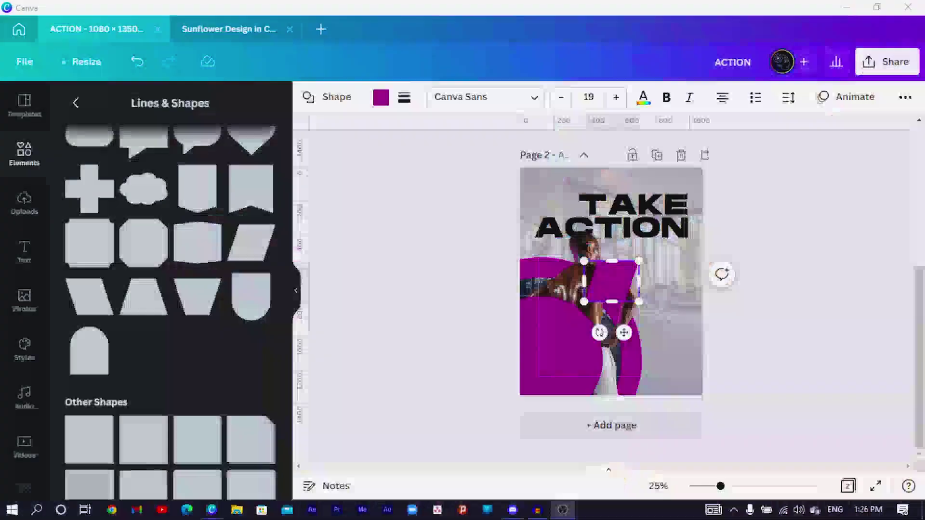
Flatten the parallelogram into a thin banner and place it just below ACTION, aligned with the heading's right edge
{"action": "left_click_drag", "start_coordinate": [620, 331], "coordinate": [674, 312]}
{"action": "left_click_drag", "start_coordinate": [632, 279], "coordinate": [587, 193]}
{"action": "scroll", "coordinate": [620, 274], "scroll_direction": "up", "scroll_amount": 5}
{"action": "scroll", "coordinate": [588, 193], "scroll_direction": "down", "scroll_amount": 5}
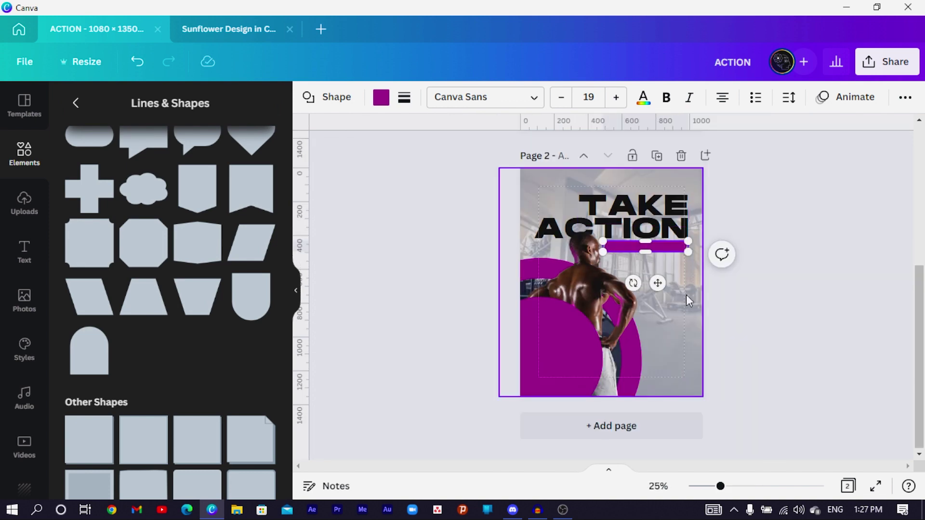
Copy page 1's italic "GET CHALLENGED TO GET FIT" text onto the purple banner on page 2, inset from its right end
{"action": "scroll", "coordinate": [686, 294], "scroll_direction": "up", "scroll_amount": 5}
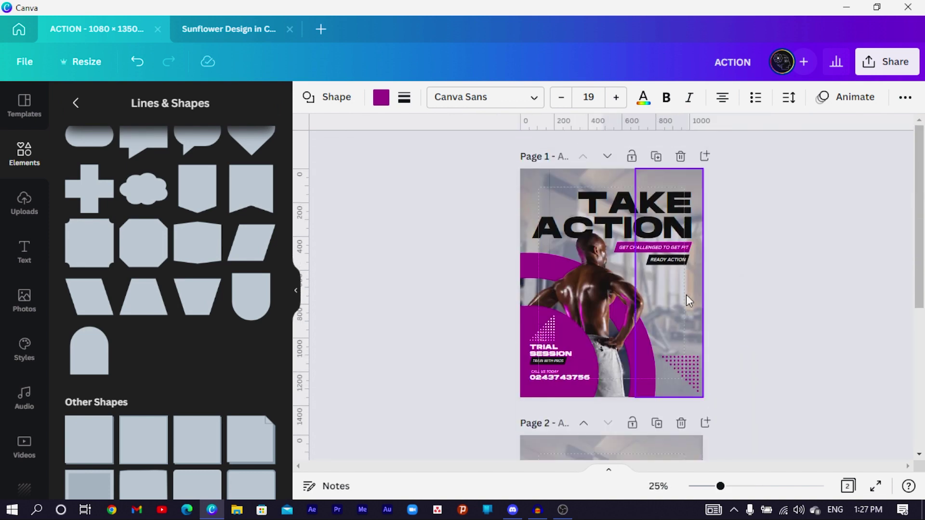
{"action": "left_click", "coordinate": [647, 251]}
{"action": "scroll", "coordinate": [667, 282], "scroll_direction": "down", "scroll_amount": 5}
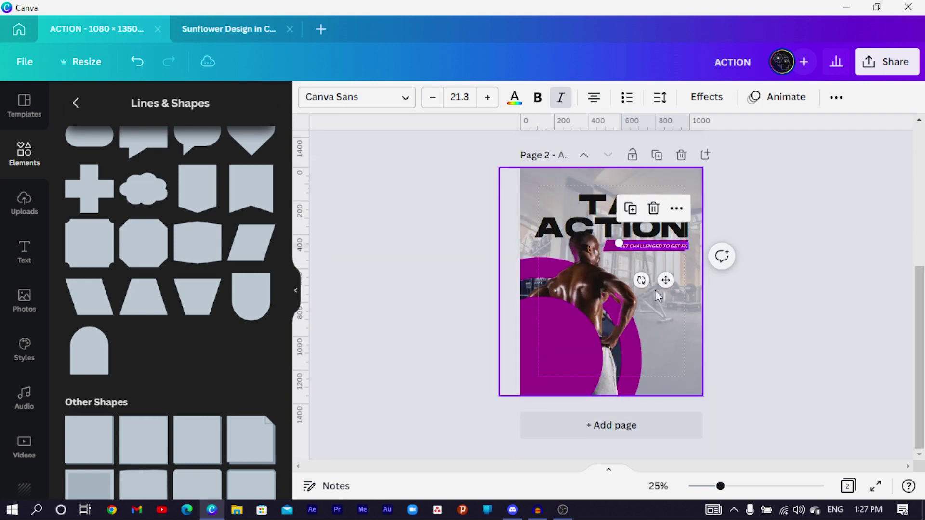
{"action": "scroll", "coordinate": [671, 291], "scroll_direction": "up", "scroll_amount": 4}
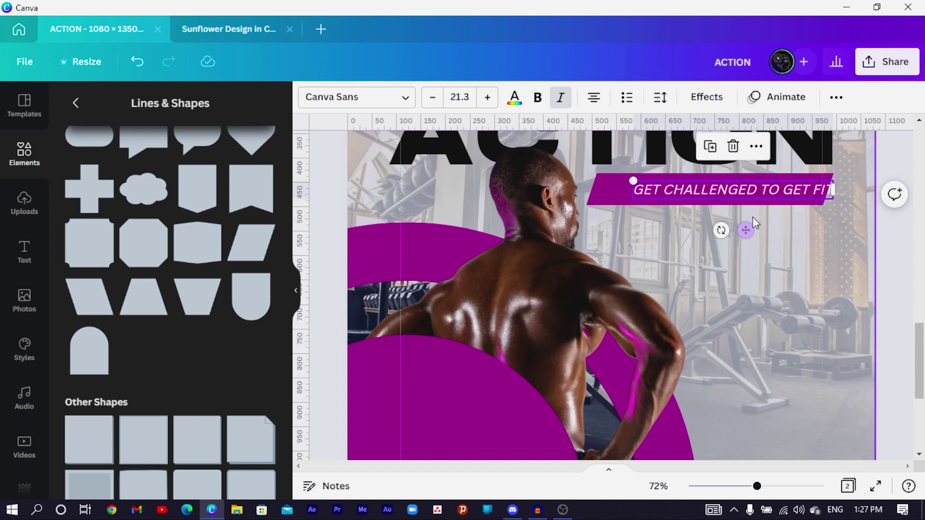
{"action": "left_click_drag", "start_coordinate": [748, 230], "coordinate": [742, 230]}
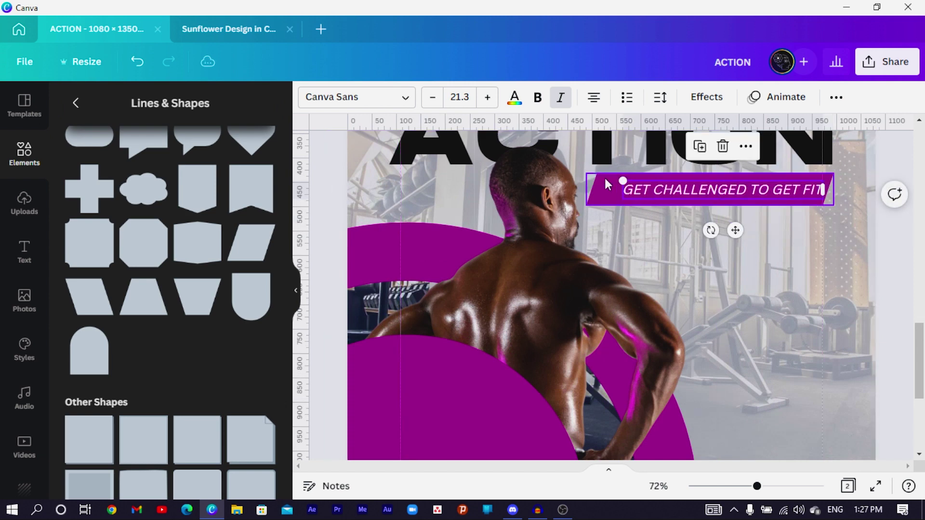
Shorten the purple banner from its left end to fit closely around the "GET CHALLENGED TO GET FIT" text
{"action": "left_click", "coordinate": [597, 185]}
{"action": "left_click_drag", "start_coordinate": [589, 203], "coordinate": [613, 204]}
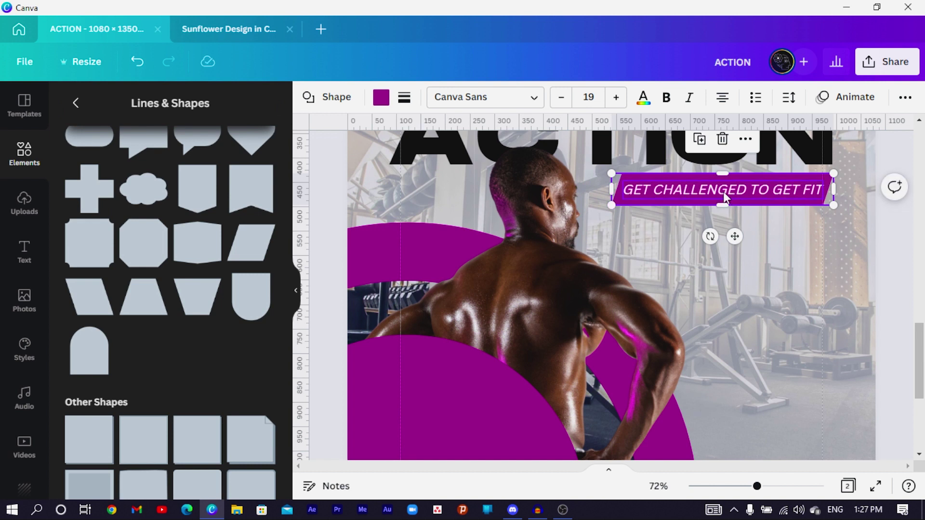
{"action": "left_click", "coordinate": [720, 192]}
{"action": "left_click", "coordinate": [719, 190]}
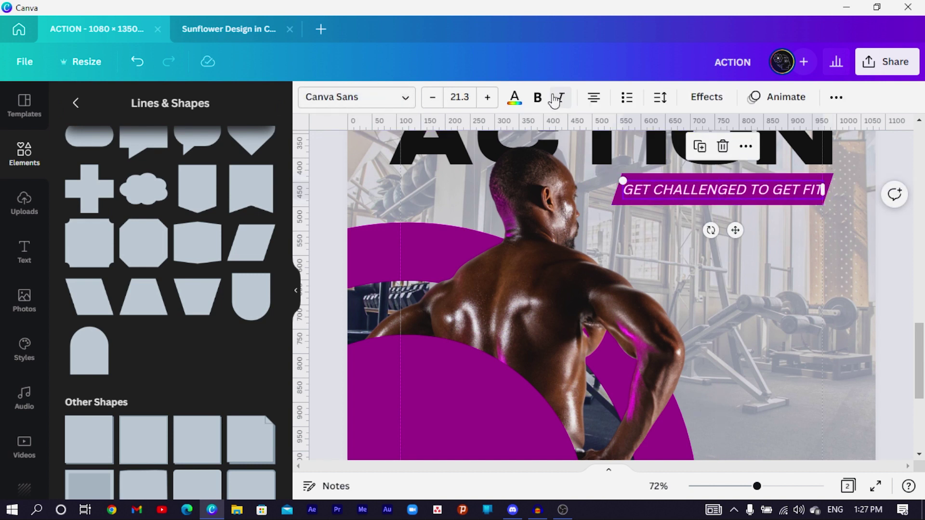
{"action": "left_click", "coordinate": [568, 107]}
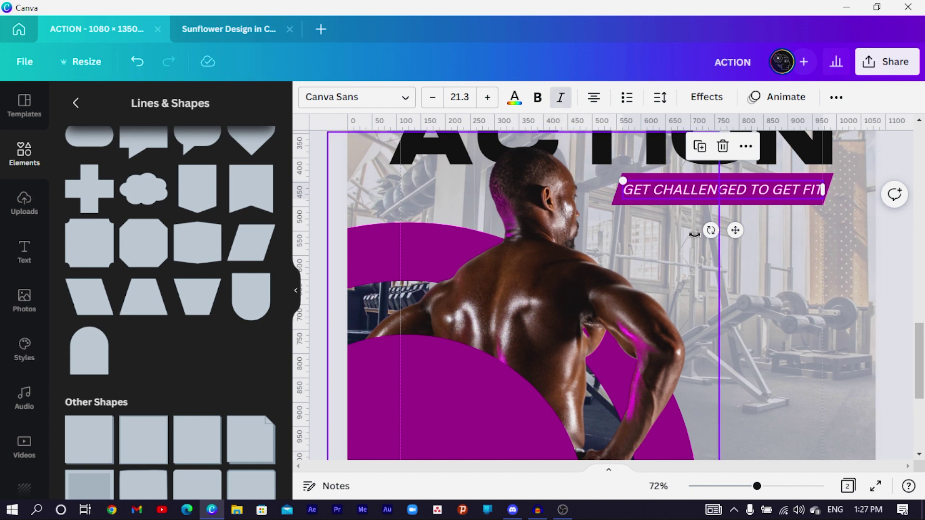
{"action": "left_click", "coordinate": [910, 228]}
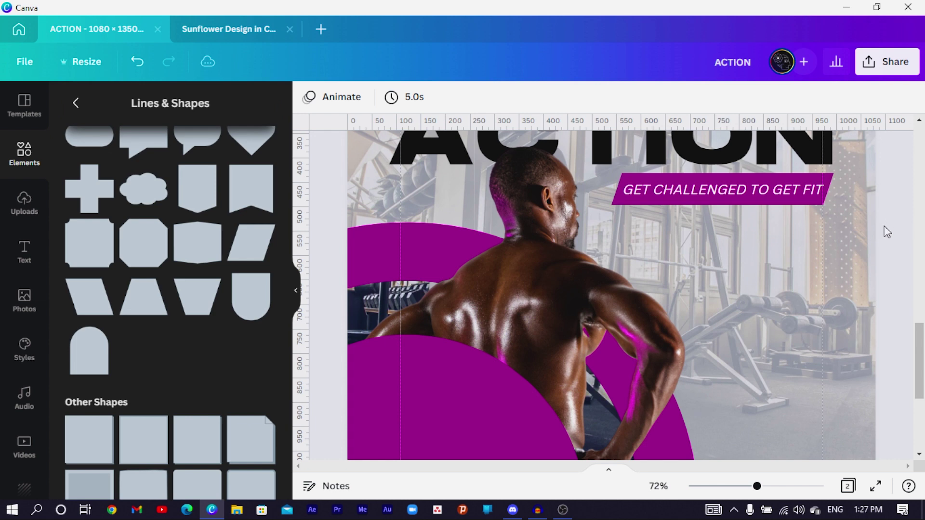
Copy the black "READY ACTION" label with its shape from page 1 and paste it below the purple banner on page 2
{"action": "scroll", "coordinate": [887, 233], "scroll_direction": "down", "scroll_amount": 10}
{"action": "scroll", "coordinate": [865, 224], "scroll_direction": "up", "scroll_amount": 6}
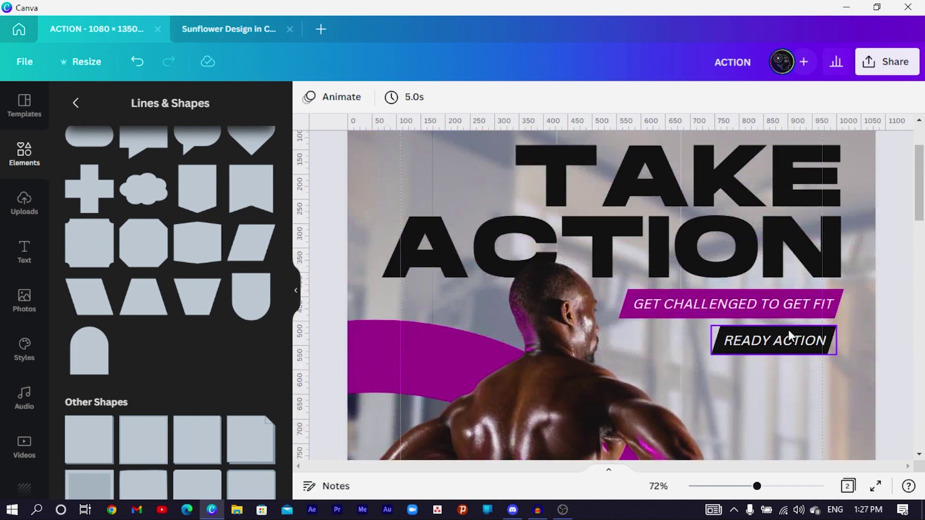
{"action": "left_click", "coordinate": [784, 341]}
{"action": "left_click", "coordinate": [785, 340]}
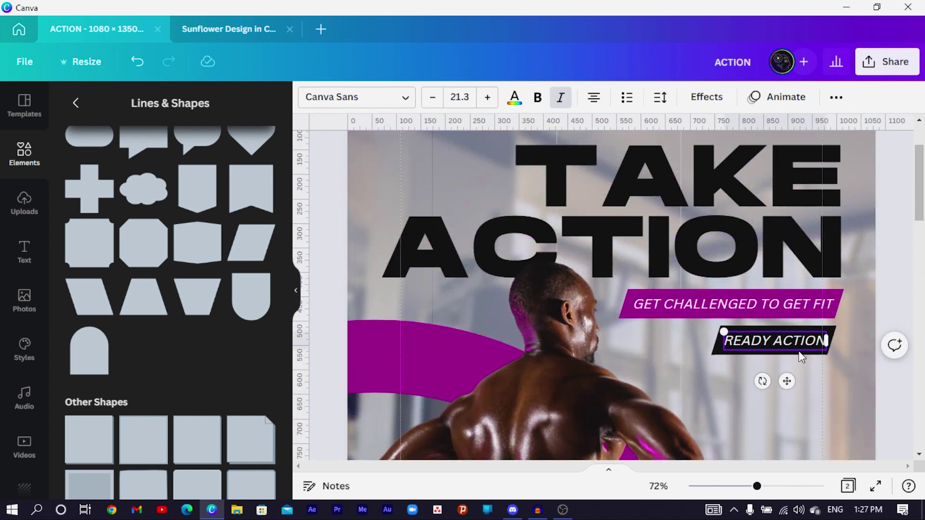
{"action": "left_click", "coordinate": [802, 357]}
{"action": "left_click", "coordinate": [797, 340]}
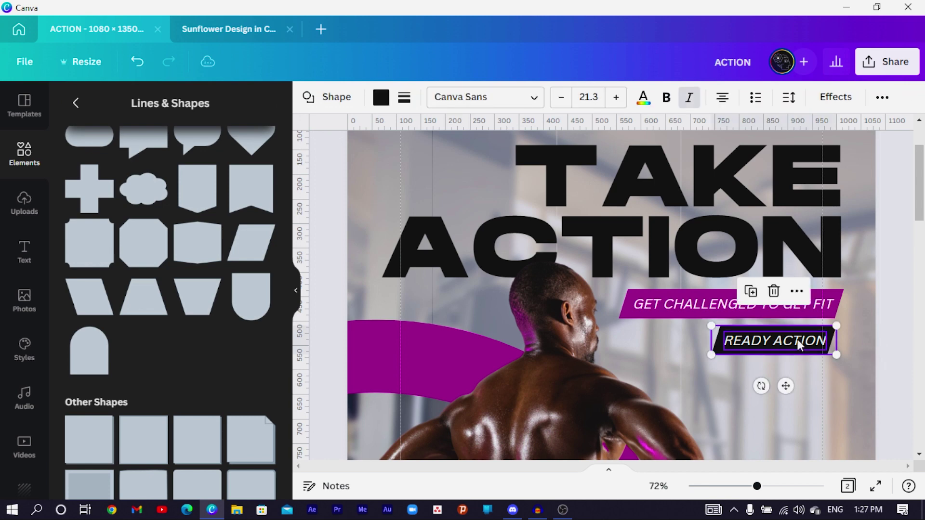
{"action": "scroll", "coordinate": [797, 339], "scroll_direction": "down", "scroll_amount": 12}
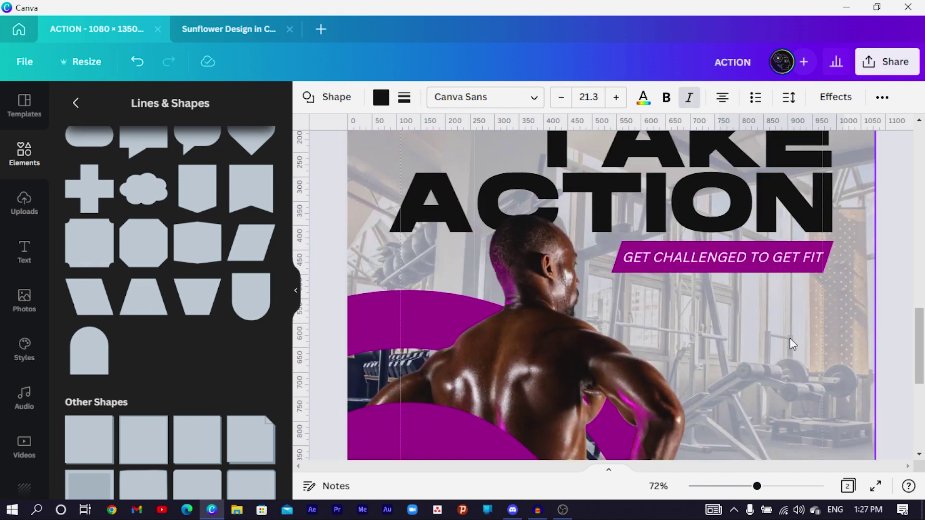
{"action": "key", "text": "ctrl+v"}
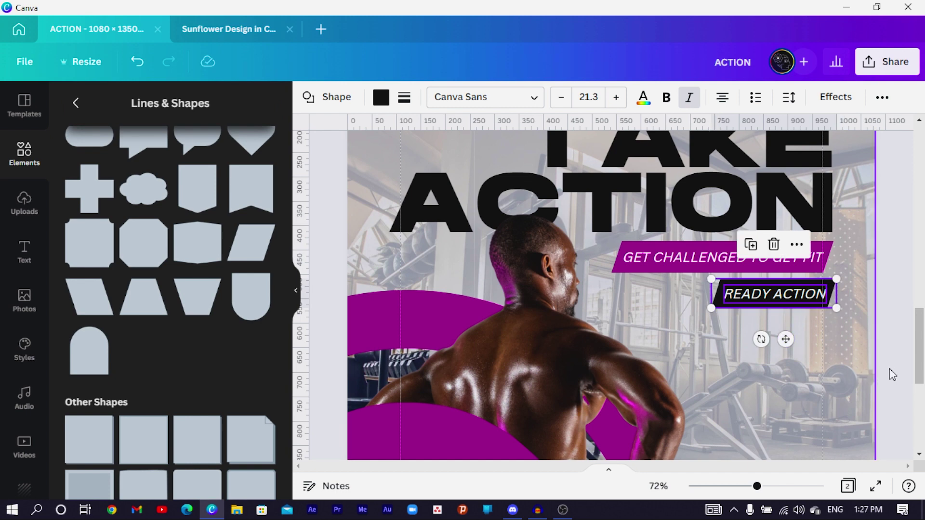
{"action": "left_click", "coordinate": [890, 368]}
Adjust the man's photo on page 2, setting blur to -9 and vibrance to 42
{"action": "key", "text": "ctrl+minus"}
{"action": "left_click", "coordinate": [589, 328]}
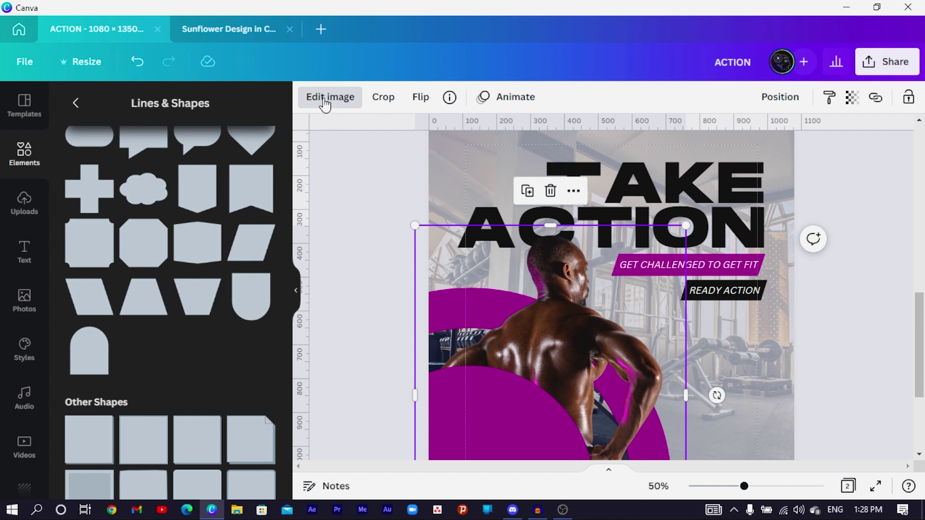
{"action": "left_click", "coordinate": [326, 99]}
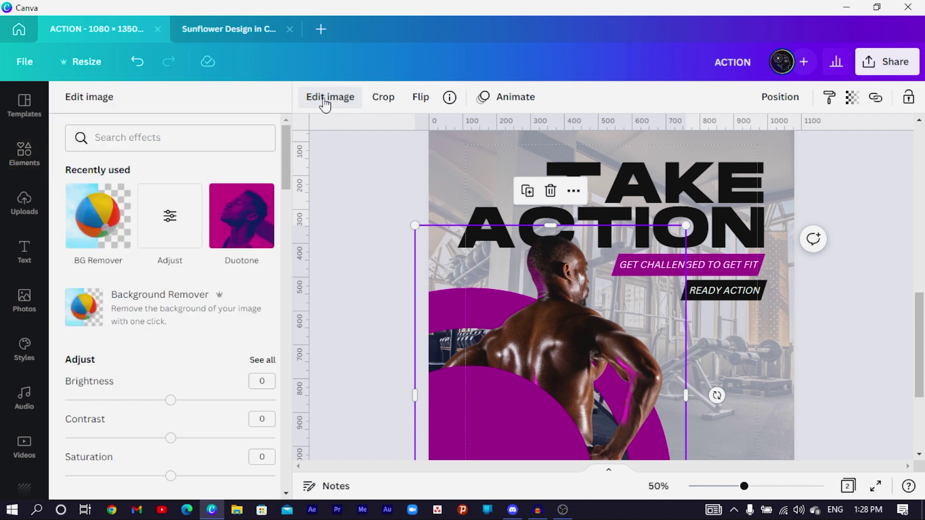
{"action": "left_click", "coordinate": [172, 227]}
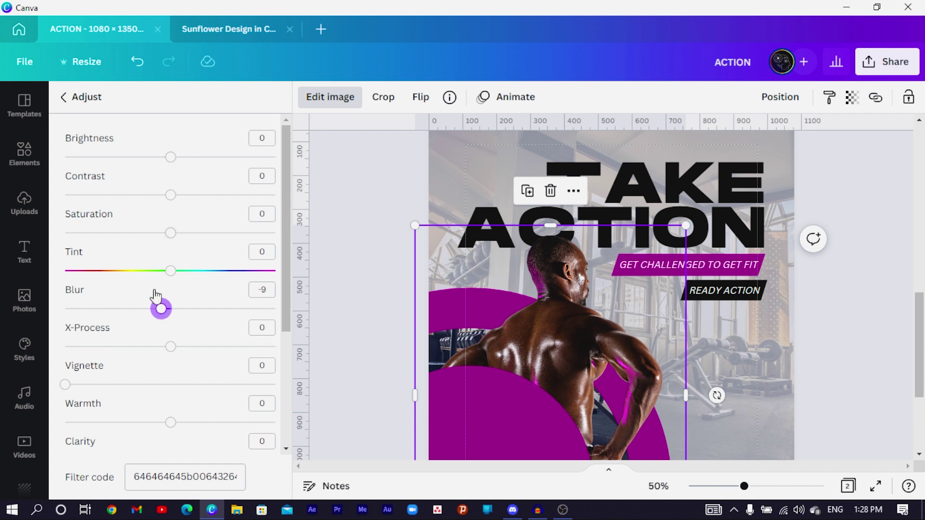
{"action": "scroll", "coordinate": [174, 318], "scroll_direction": "down", "scroll_amount": 4}
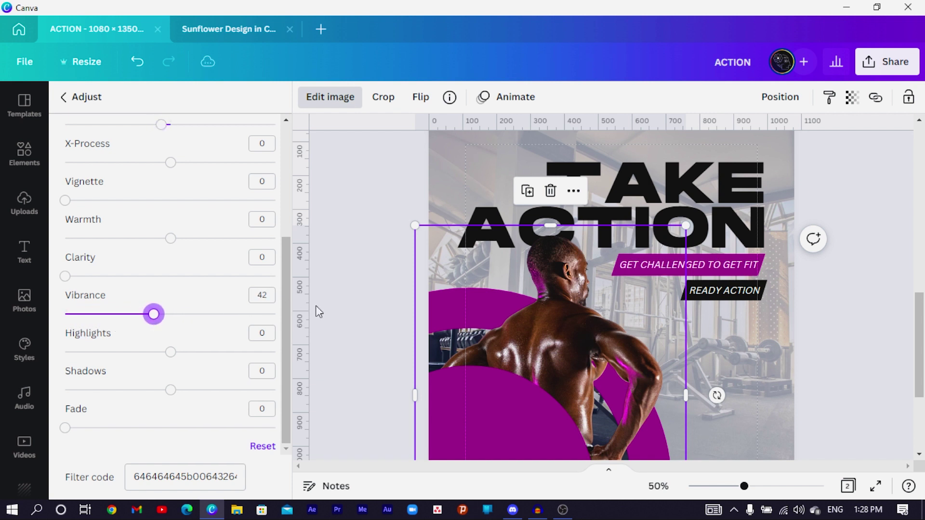
{"action": "scroll", "coordinate": [600, 377], "scroll_direction": "down", "scroll_amount": 3}
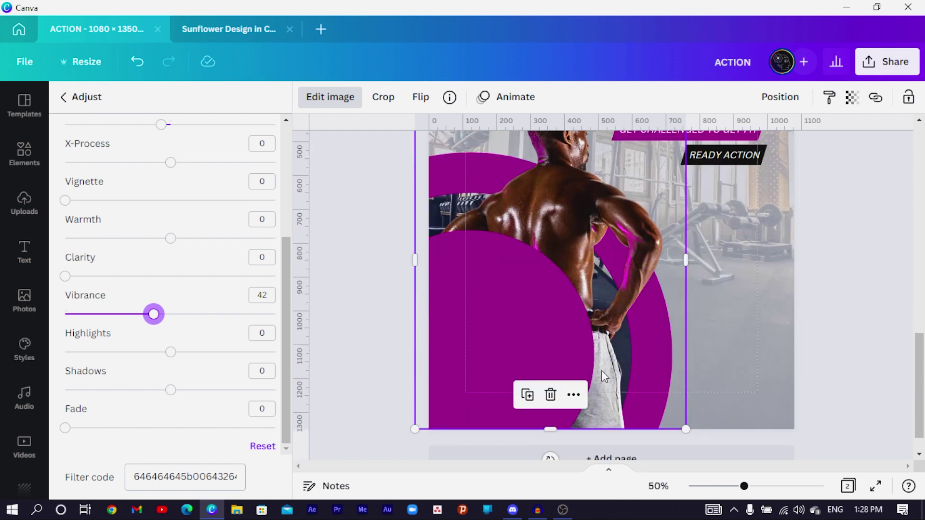
{"action": "scroll", "coordinate": [821, 391], "scroll_direction": "up", "scroll_amount": 4}
{"action": "scroll", "coordinate": [822, 390], "scroll_direction": "down", "scroll_amount": 2}
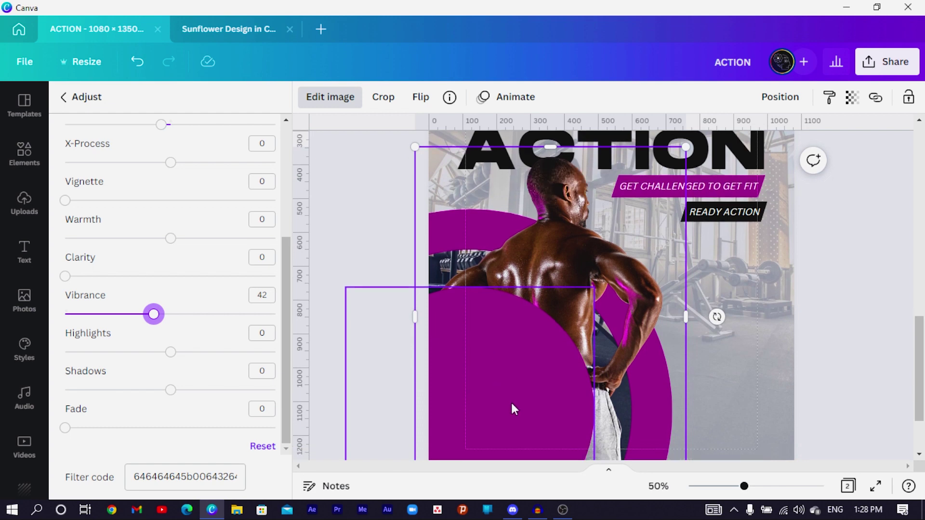
Copy page 1's "TRIAL SESSION" heading, "TRAIN WITH PROS" label, "CALL US TODAY" line and phone number onto page 2's lower purple circle
{"action": "scroll", "coordinate": [510, 401], "scroll_direction": "down", "scroll_amount": 3}
{"action": "key", "text": "ctrl+d"}
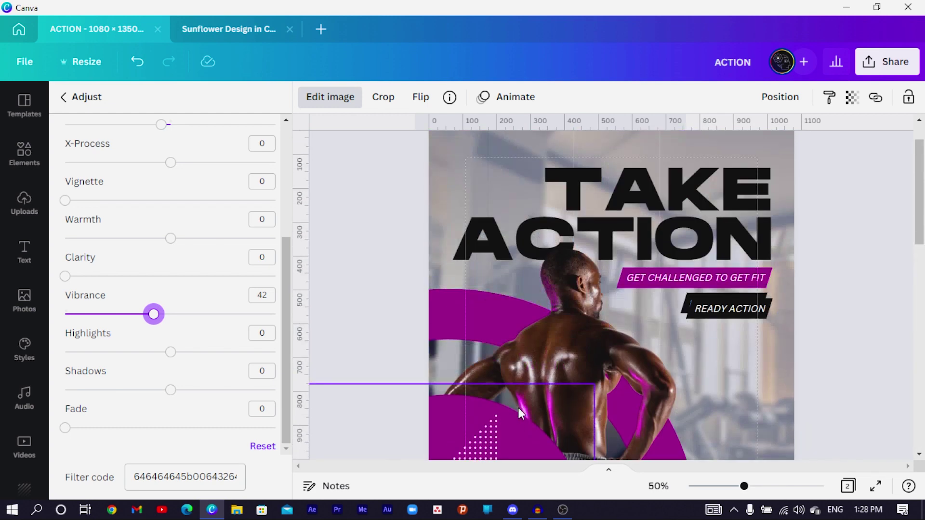
{"action": "scroll", "coordinate": [518, 408], "scroll_direction": "down", "scroll_amount": 3}
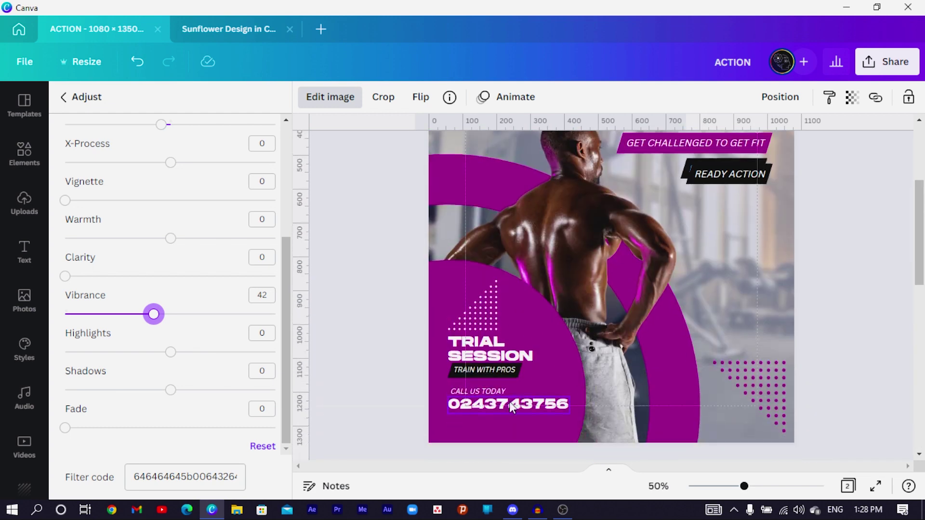
{"action": "left_click", "coordinate": [484, 359]}
{"action": "left_click", "coordinate": [468, 374], "text": "shift"}
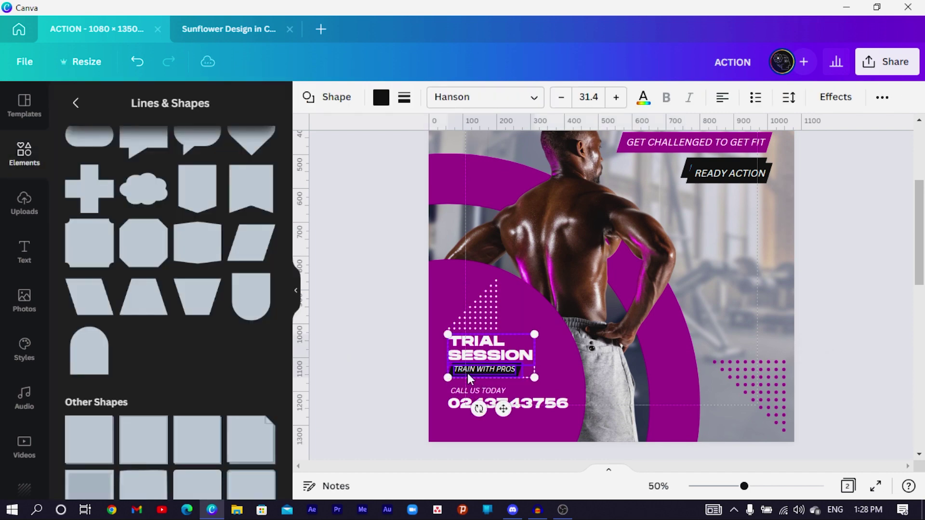
{"action": "left_click", "coordinate": [459, 406], "text": "shift"}
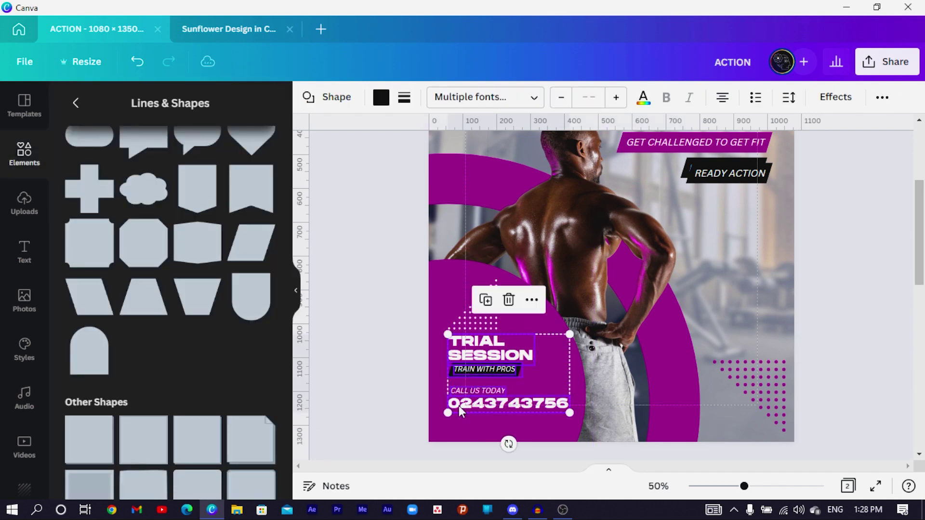
{"action": "key", "text": "Delete"}
{"action": "scroll", "coordinate": [462, 403], "scroll_direction": "up", "scroll_amount": 2}
{"action": "scroll", "coordinate": [475, 353], "scroll_direction": "down", "scroll_amount": 3}
{"action": "left_click", "coordinate": [478, 349]}
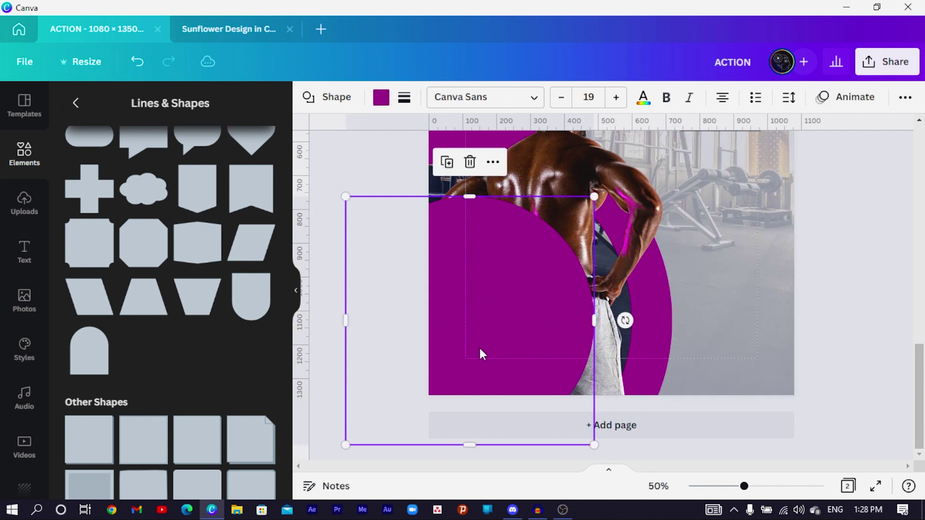
{"action": "key", "text": "ctrl+z"}
{"action": "left_click", "coordinate": [427, 287]}
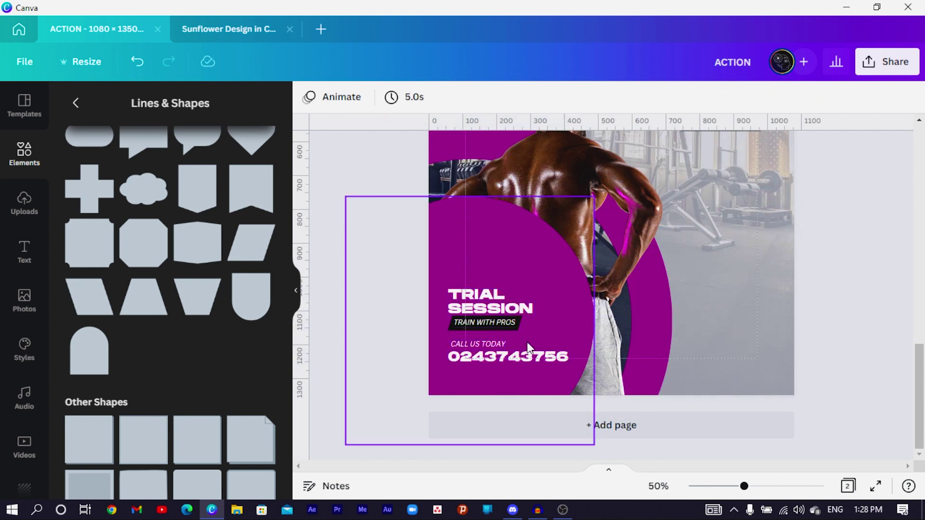
{"action": "scroll", "coordinate": [527, 342], "scroll_direction": "up", "scroll_amount": 3}
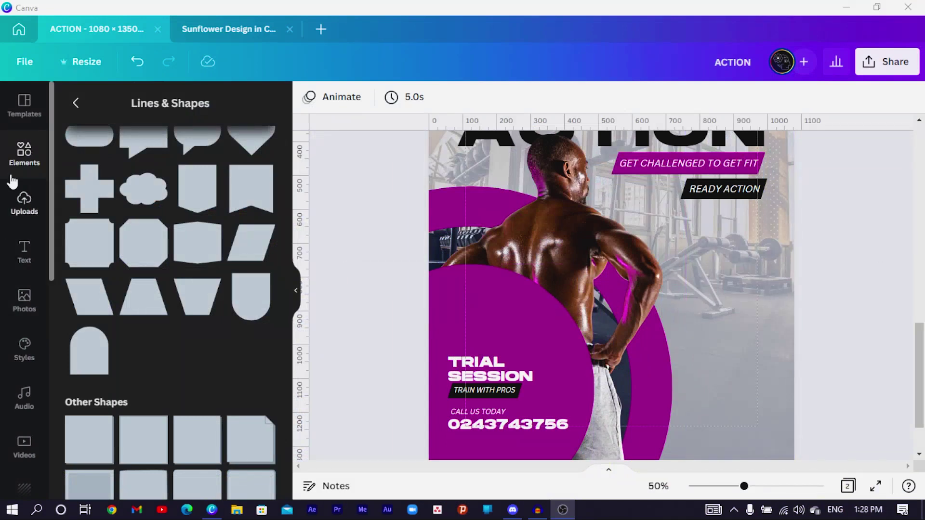
Add a small triangular dot pattern from an element search for "DOTS" just above "TRIAL SESSION" on page 2 and color it white
{"action": "left_click", "coordinate": [19, 169]}
{"action": "left_click", "coordinate": [145, 102]}
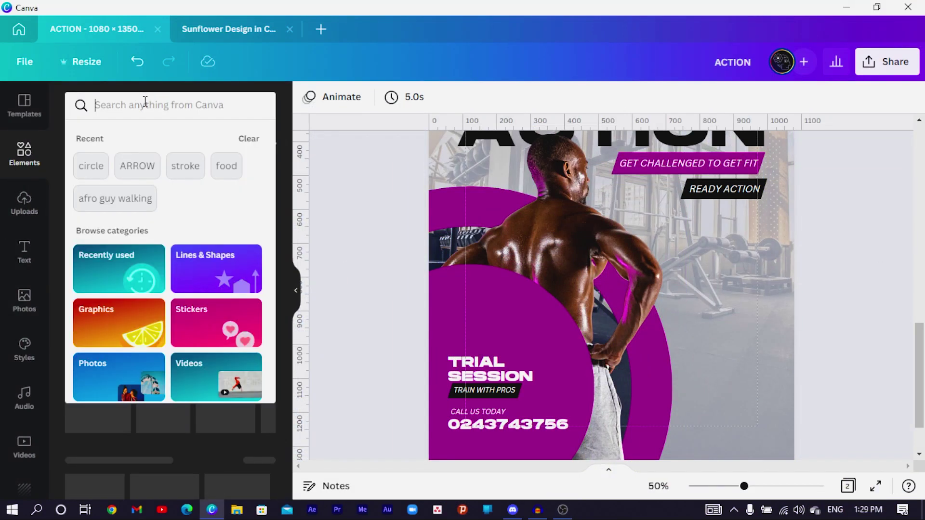
{"action": "type", "text": "DOTS"}
{"action": "key", "text": "Return"}
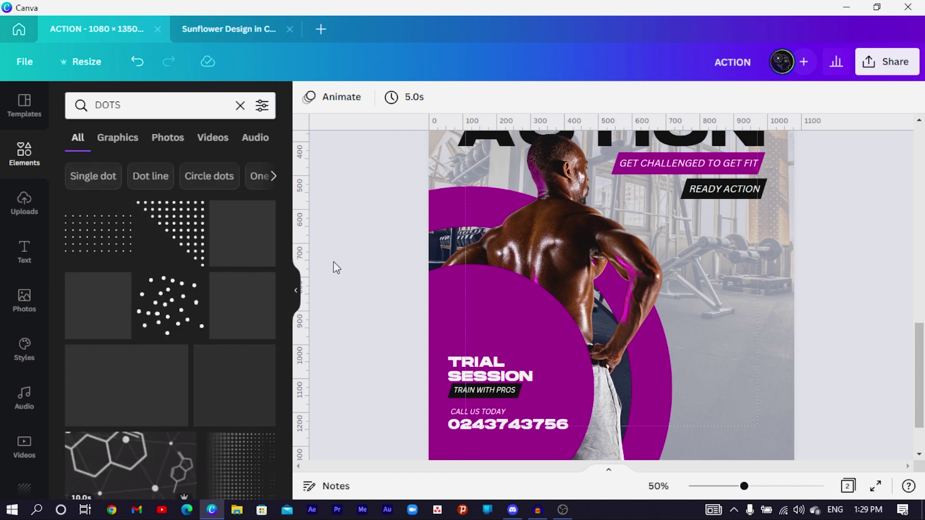
{"action": "left_click_drag", "start_coordinate": [598, 287], "coordinate": [616, 191]}
{"action": "left_click_drag", "start_coordinate": [595, 237], "coordinate": [464, 325]}
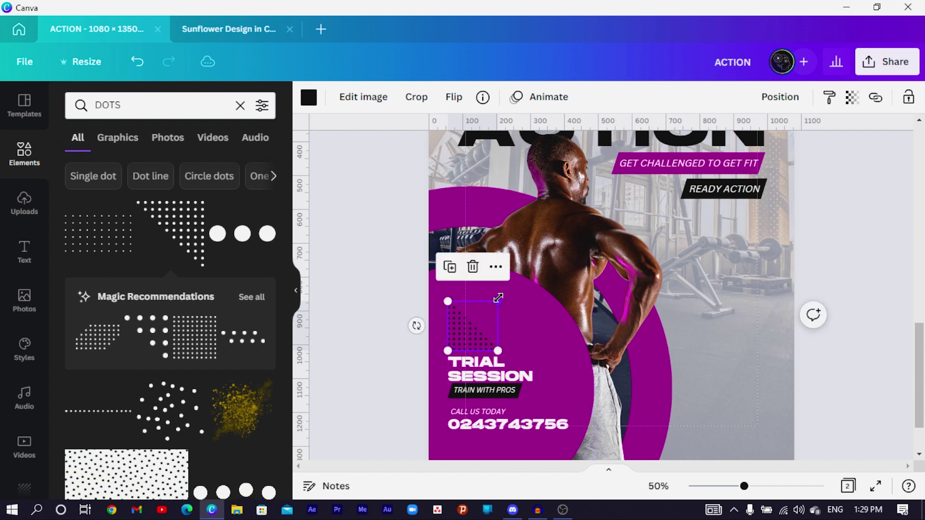
{"action": "left_click_drag", "start_coordinate": [499, 298], "coordinate": [505, 294]}
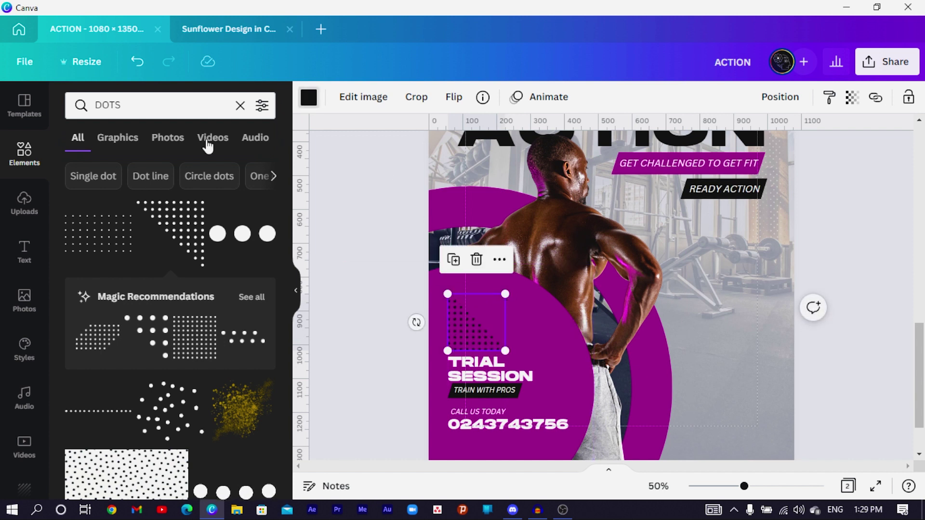
{"action": "left_click", "coordinate": [309, 97]}
{"action": "left_click", "coordinate": [223, 169]}
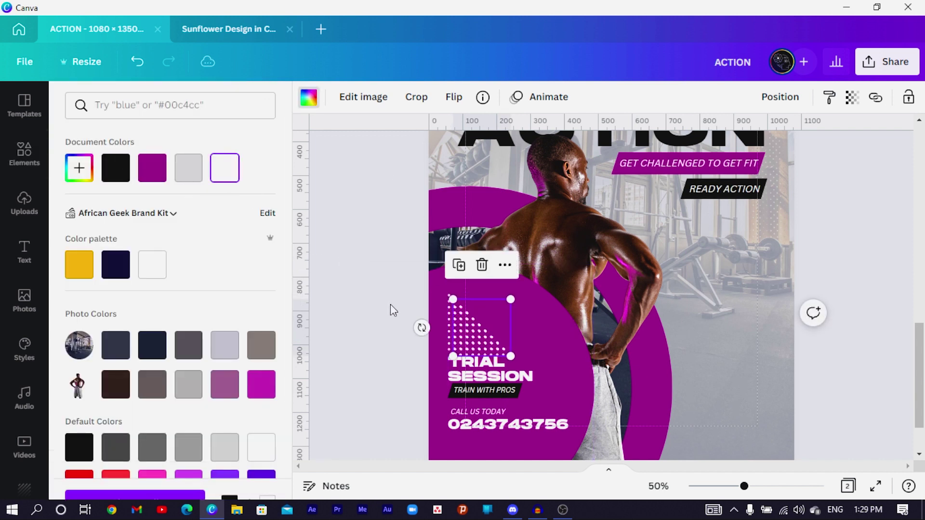
Place a copy of the dot pattern near page 2's lower-right corner, rotated half a turn, and recolor it purple
{"action": "left_click_drag", "start_coordinate": [462, 340], "coordinate": [736, 410]}
{"action": "scroll", "coordinate": [708, 382], "scroll_direction": "down", "scroll_amount": 2}
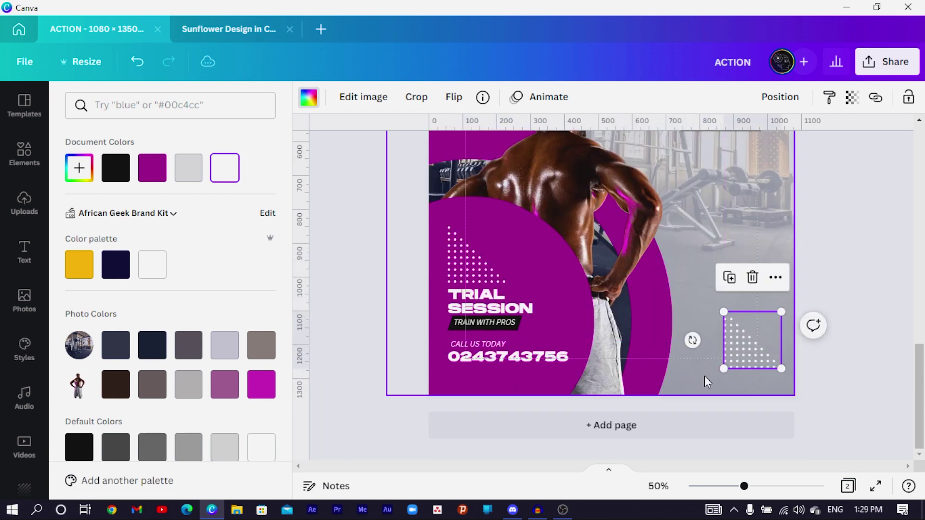
{"action": "left_click_drag", "start_coordinate": [692, 341], "coordinate": [800, 337]}
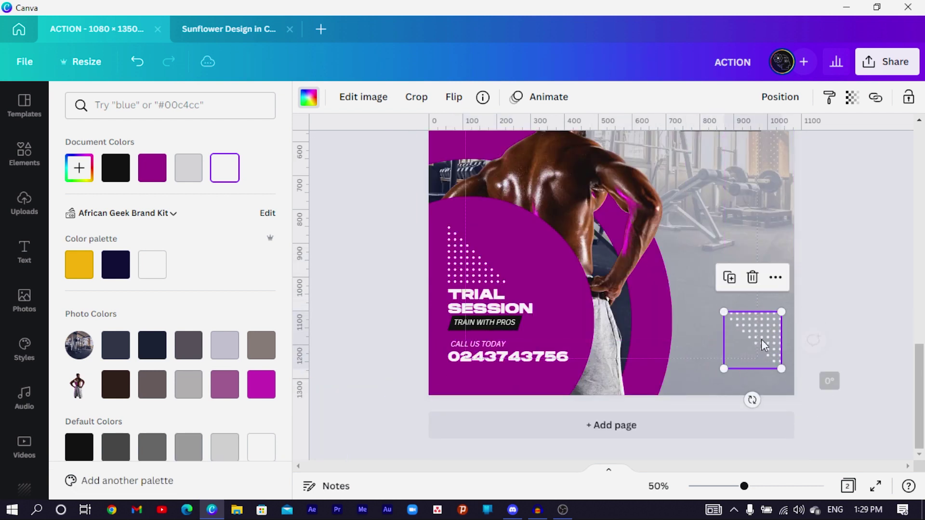
{"action": "left_click", "coordinate": [307, 102]}
{"action": "left_click", "coordinate": [317, 99]}
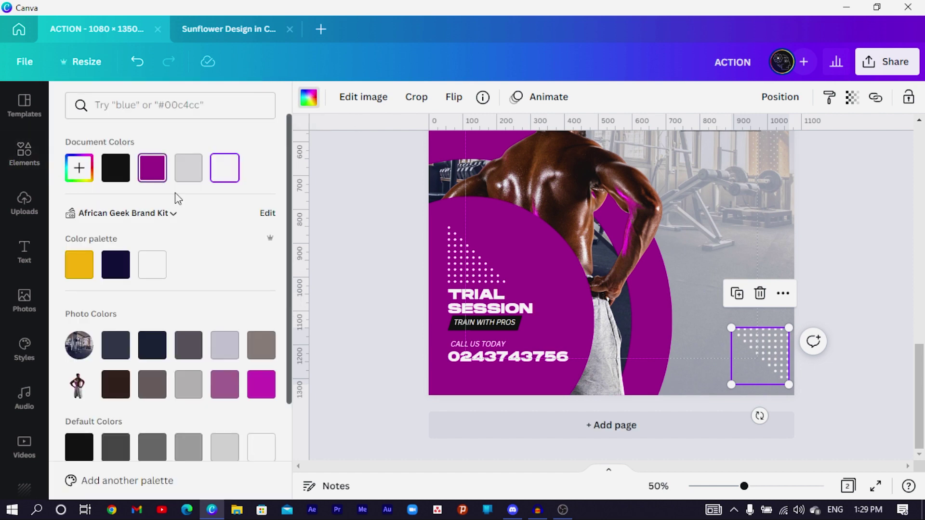
{"action": "left_click", "coordinate": [152, 168]}
Duplicate the purple dot pattern and place the copy in page 2's upper-left corner
{"action": "key", "text": "shift+Right"}
{"action": "key", "text": "shift+Down"}
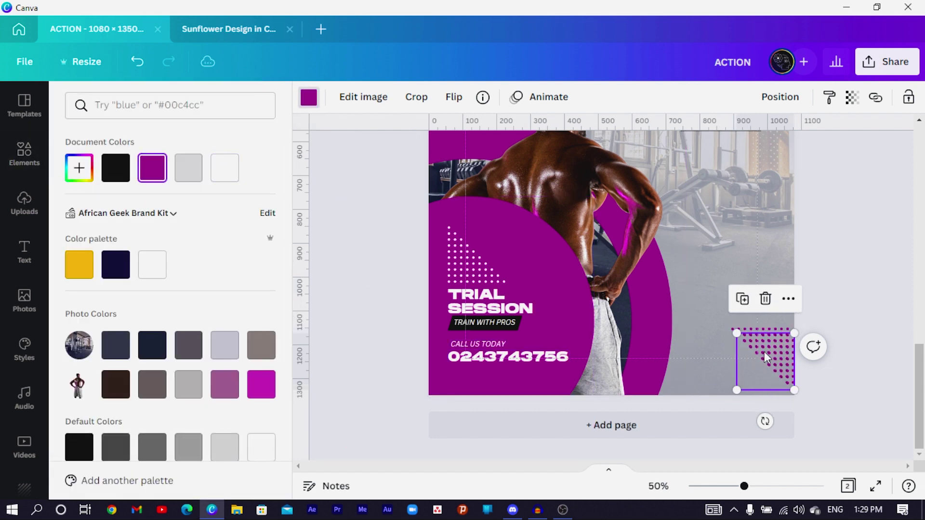
{"action": "scroll", "coordinate": [767, 358], "scroll_direction": "down", "scroll_amount": 5}
{"action": "left_click", "coordinate": [467, 244]}
Place another copy of the purple dots below the "READY ACTION" label and shrink it to about 72 × 71
{"action": "left_click_drag", "start_coordinate": [469, 236], "coordinate": [718, 432]}
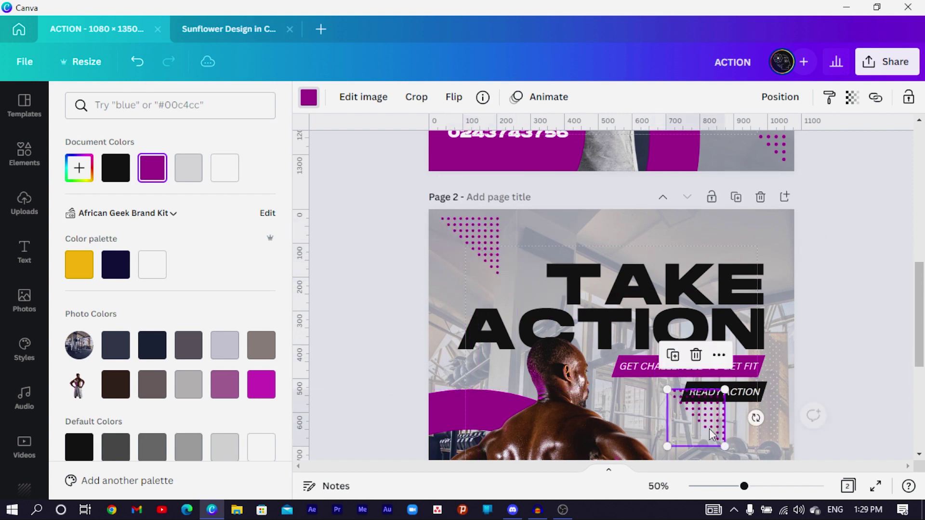
{"action": "scroll", "coordinate": [718, 364], "scroll_direction": "down", "scroll_amount": 2}
{"action": "left_click_drag", "start_coordinate": [696, 349], "coordinate": [743, 366]}
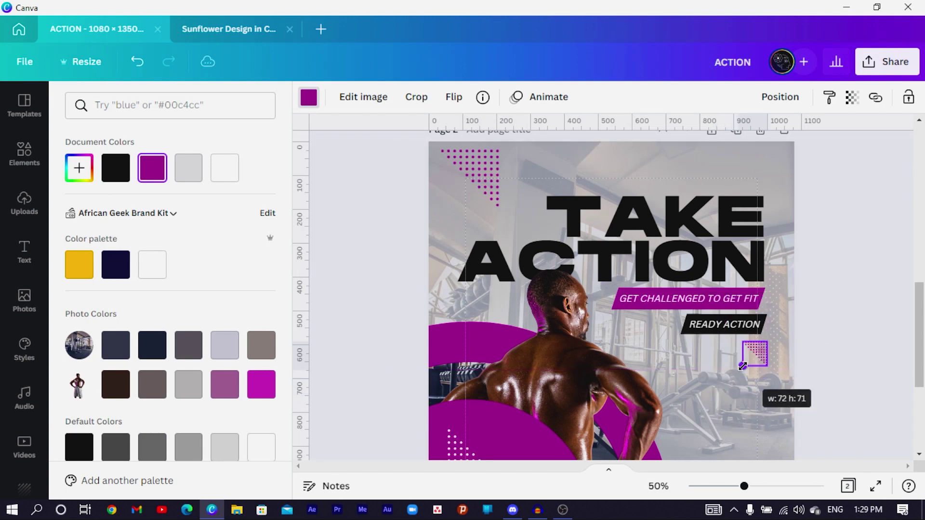